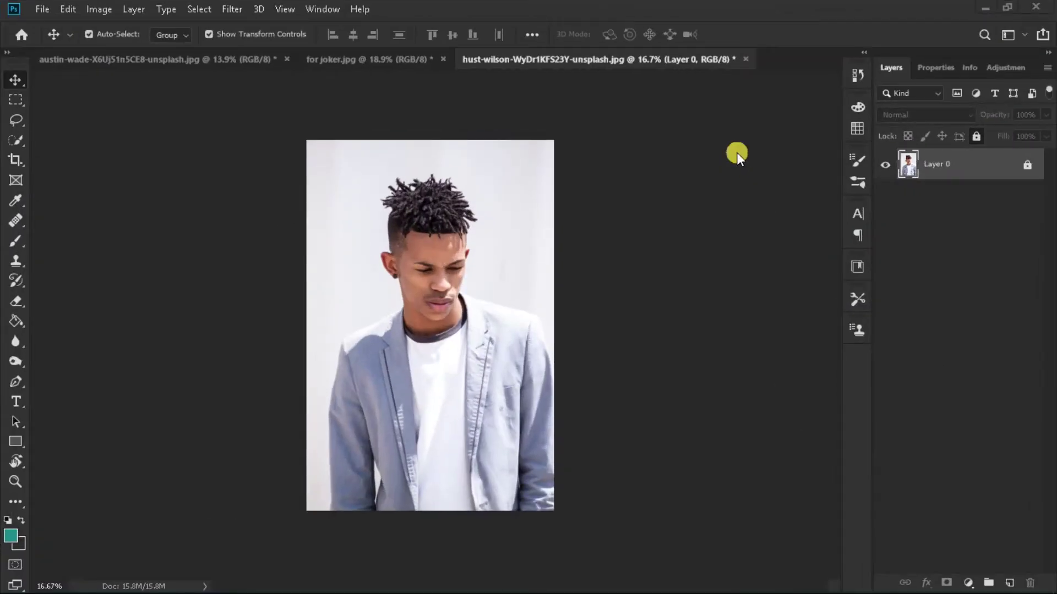
- Unlock Layer 0 and add a new empty layer beneath it
click(1028, 167)
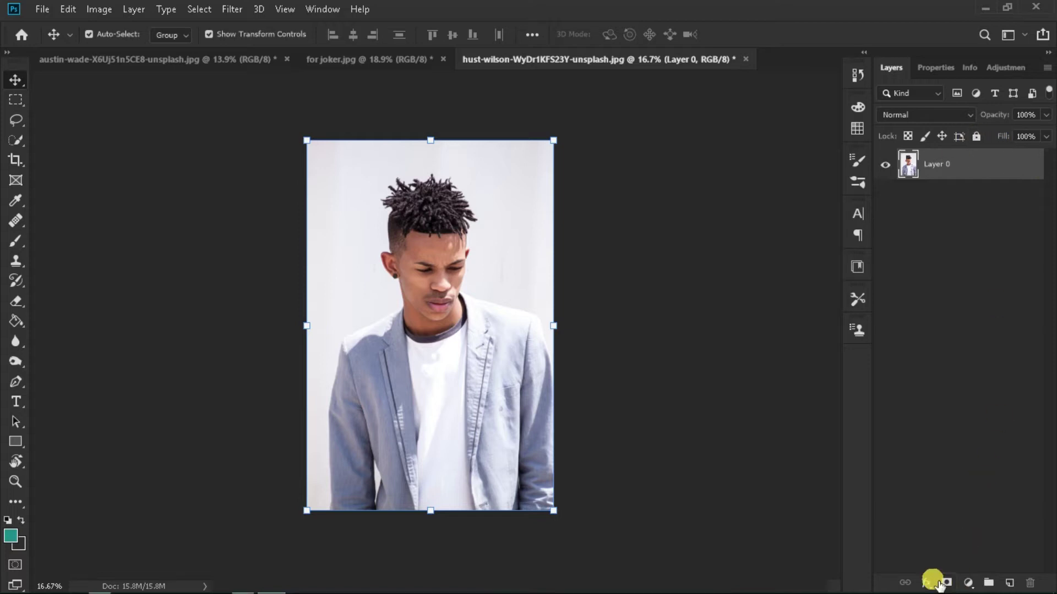
click(1016, 576)
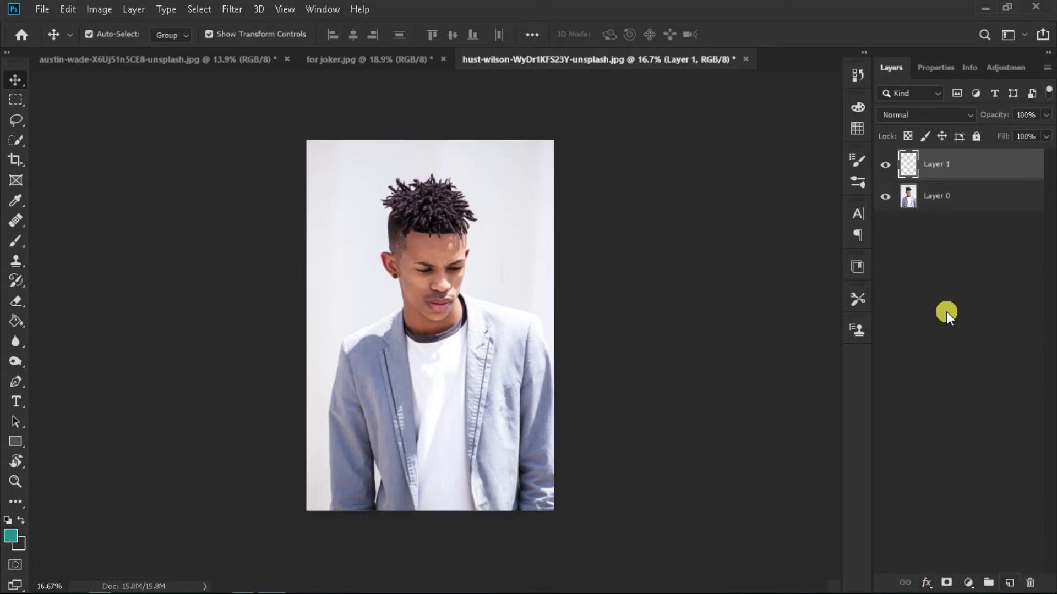
drag(975, 172, 972, 216)
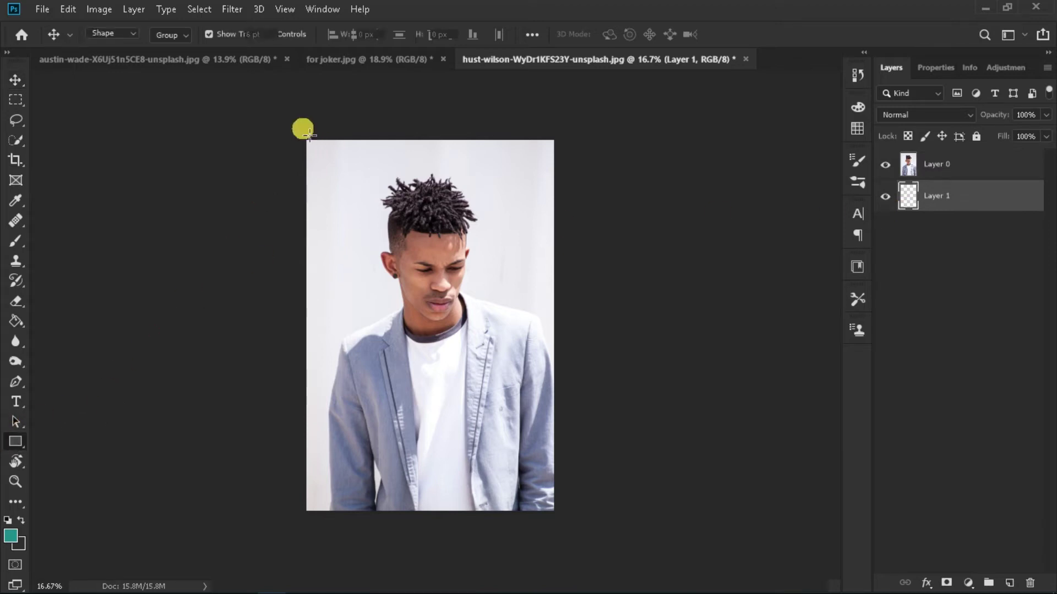
- Draw a #27948b teal rectangle with no stroke over the whole canvas
click(173, 33)
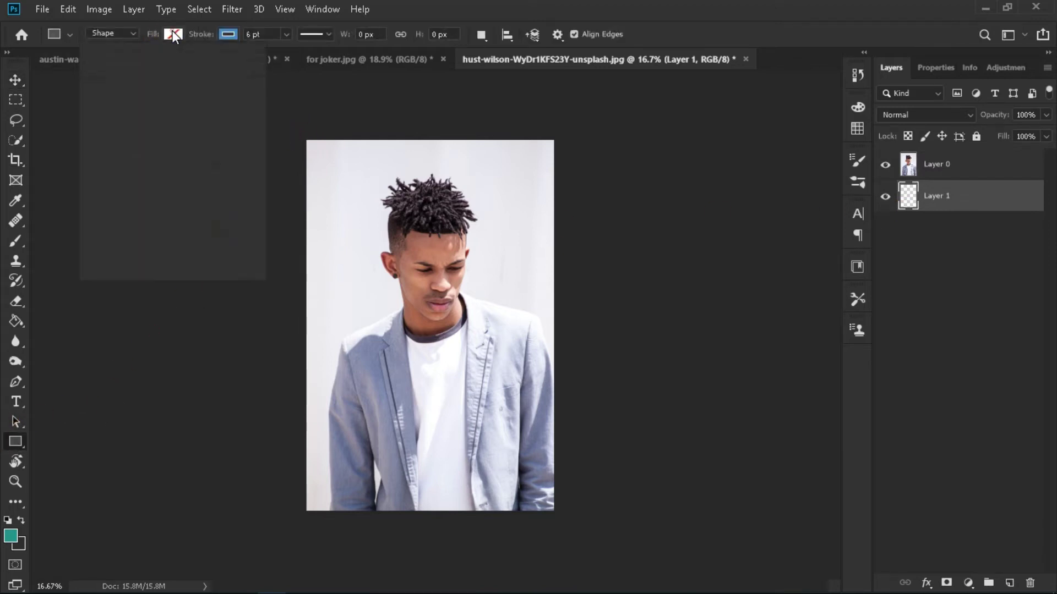
click(246, 63)
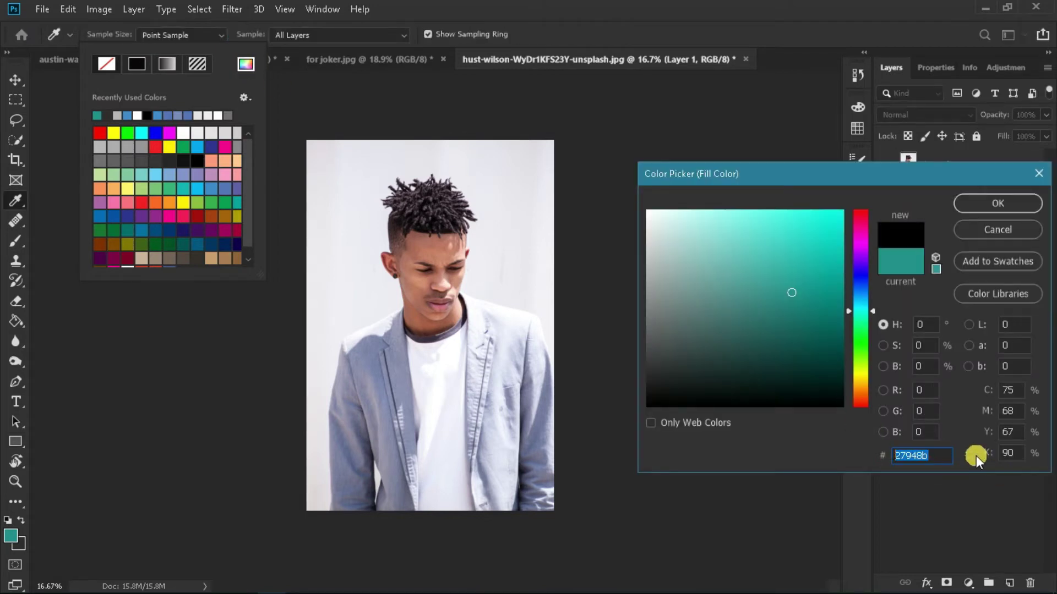
text(27948b)
click(1019, 206)
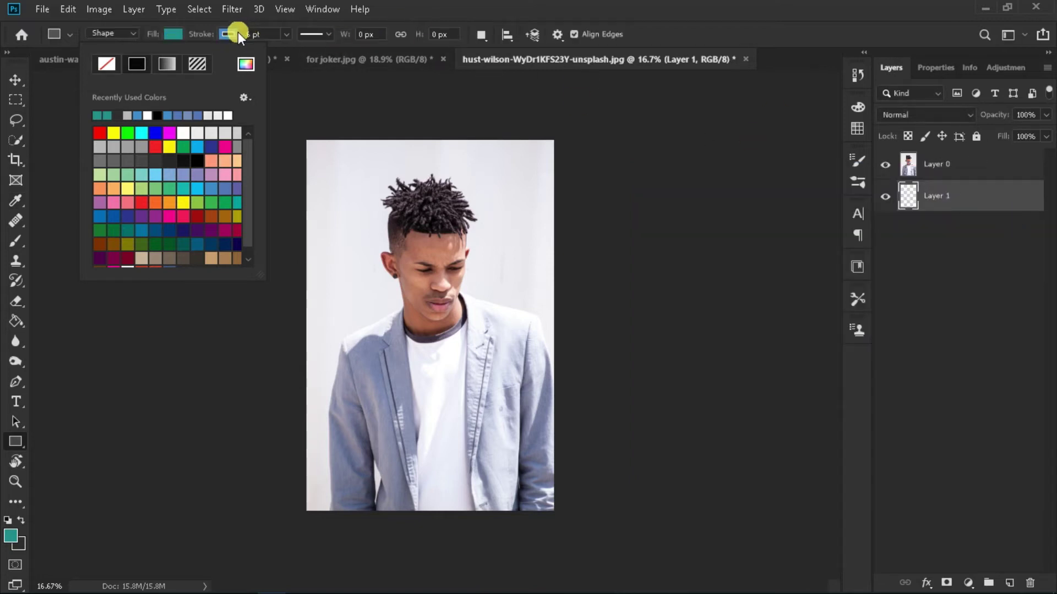
click(237, 32)
click(423, 4)
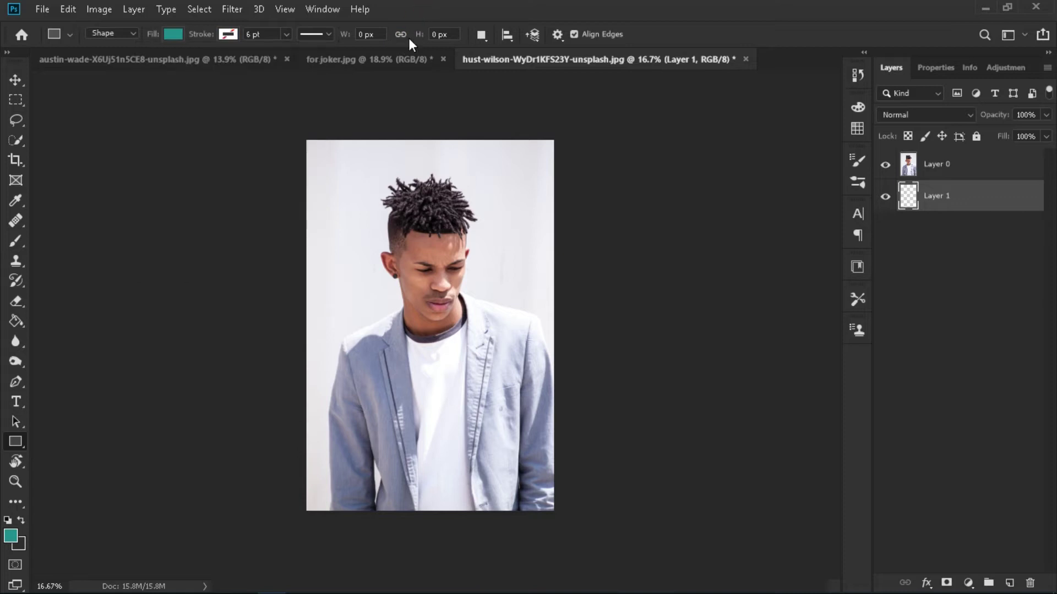
drag(311, 144, 561, 517)
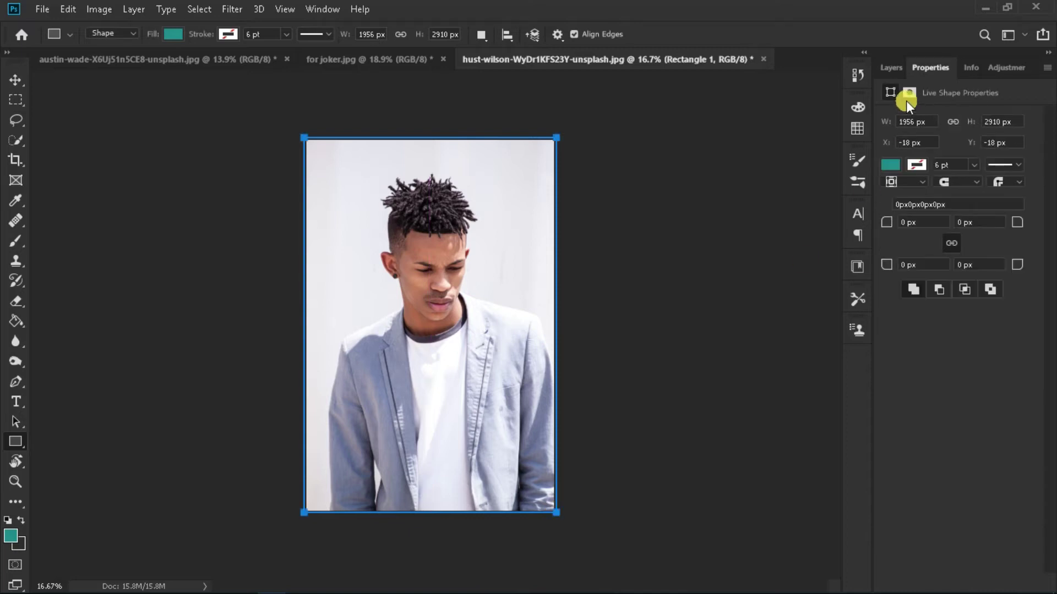
- On Layer 0, Quick-Select the man's face, shirt, jacket, sleeves and shoulders
key(v)
click(887, 66)
click(934, 165)
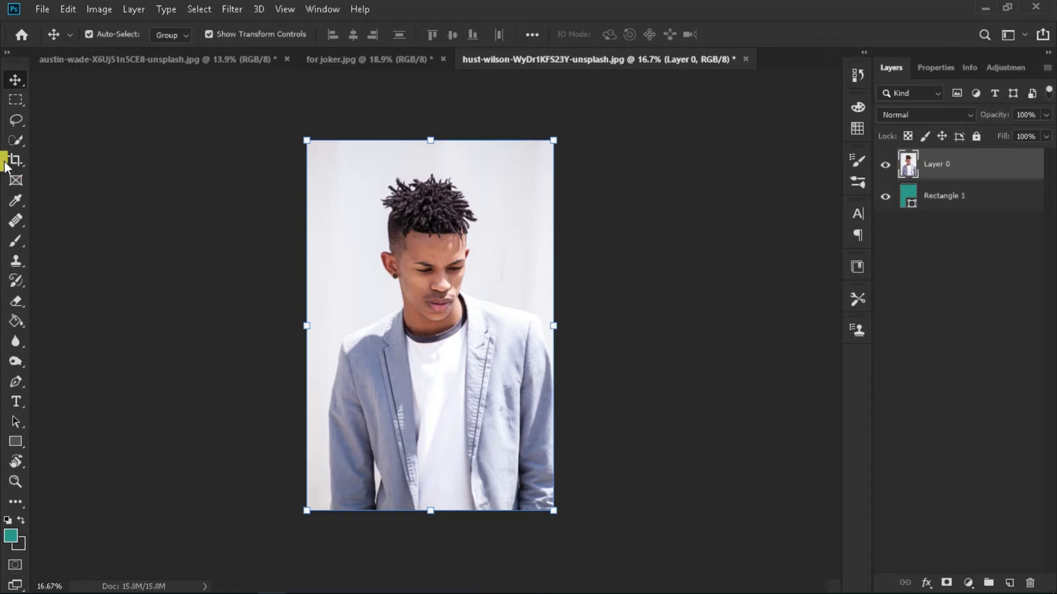
click(12, 142)
key(z)
drag(86, 176, 92, 182)
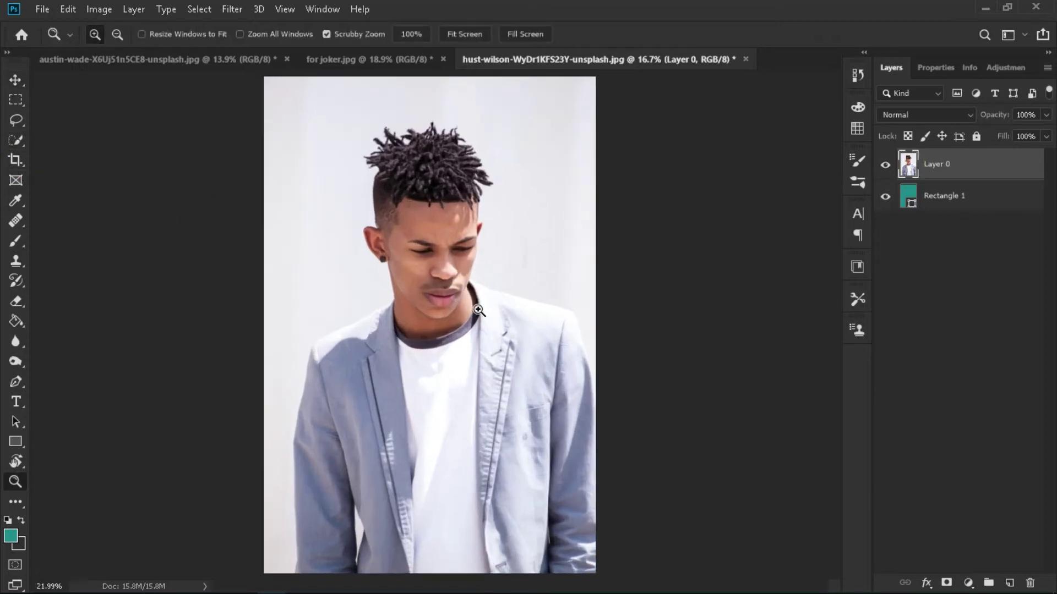
click(15, 141)
mouse_move(452, 330)
mouse_down()
mouse_move(514, 496)
mouse_move(482, 406)
mouse_up()
drag(498, 336, 470, 290)
click(575, 344)
drag(575, 344, 510, 540)
mouse_move(285, 391)
mouse_down()
mouse_move(282, 296)
mouse_move(343, 238)
mouse_up()
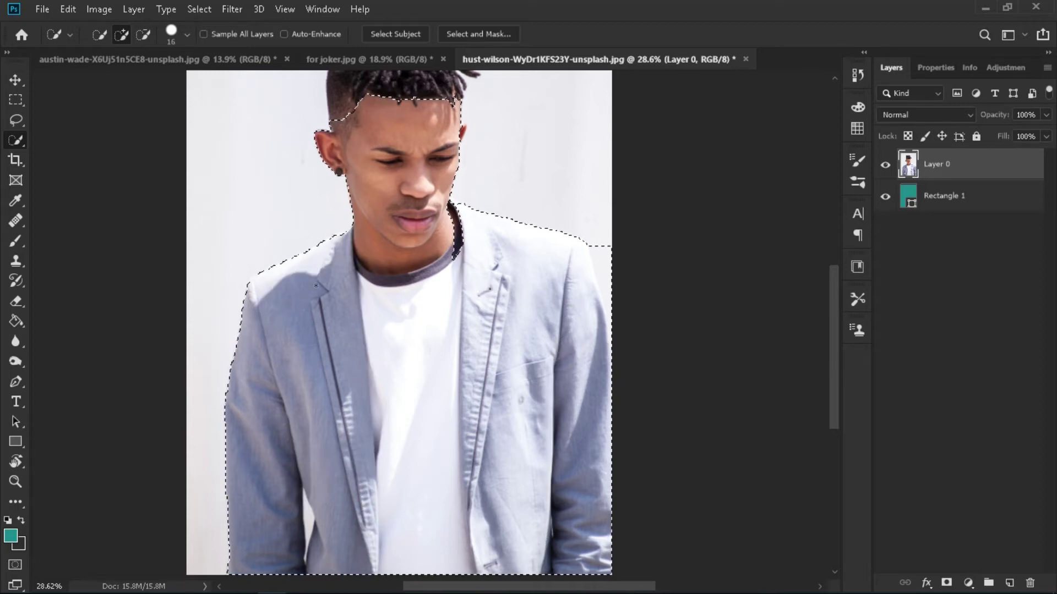
- Correct the selection along the neck, shoulder and arm with the Lasso
scroll(315, 285, up, 3)
key(z)
mouse_move(451, 279)
mouse_down()
mouse_move(458, 345)
mouse_move(618, 335)
mouse_up()
click(583, 304)
key(l)
mouse_move(217, 104)
mouse_down()
mouse_move(352, 204)
mouse_move(526, 300)
mouse_up()
drag(563, 426, 566, 441)
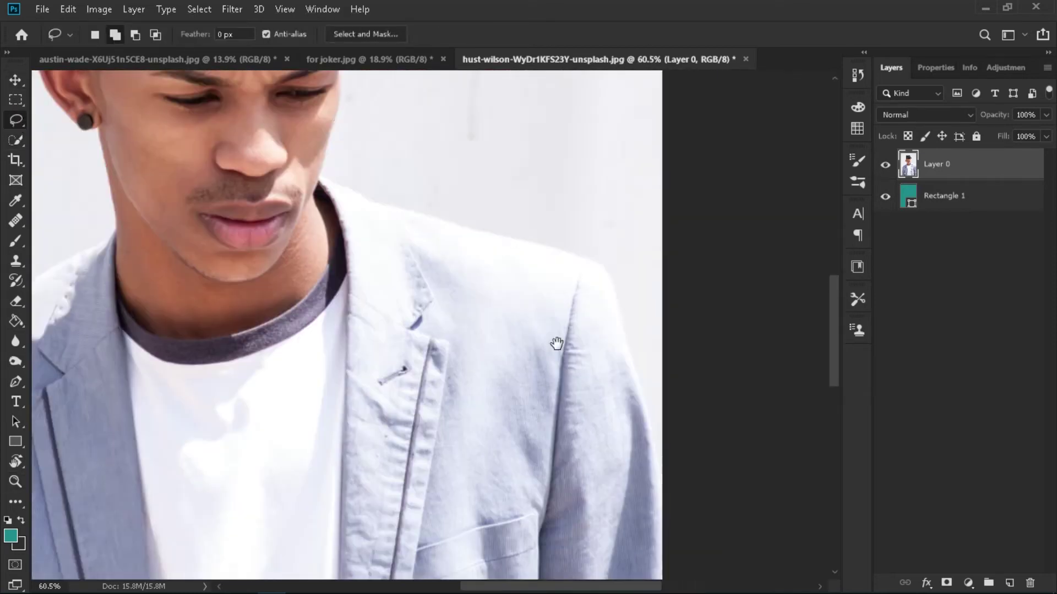
drag(478, 255, 611, 339)
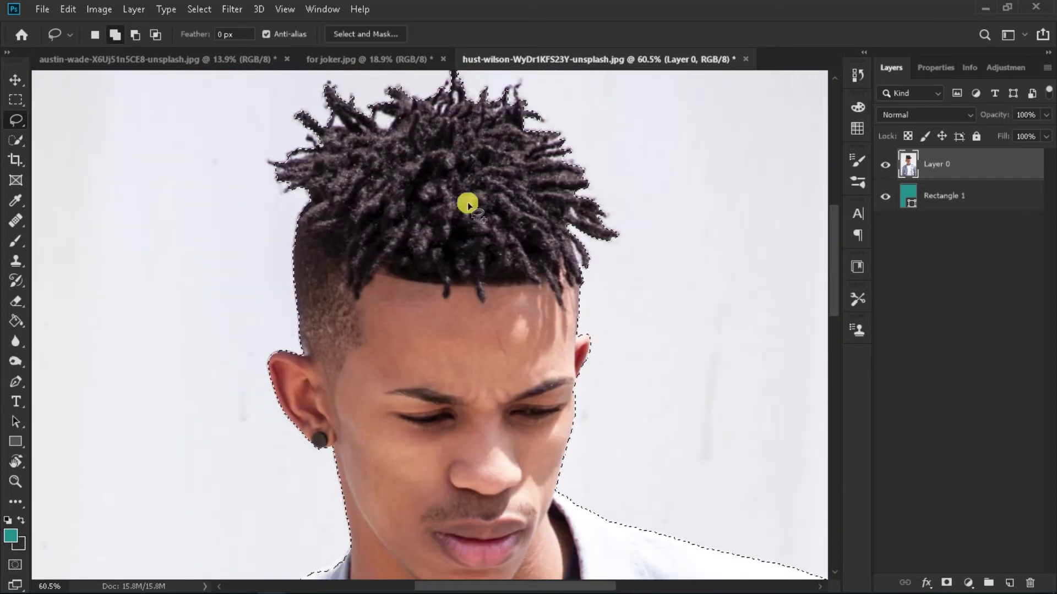
scroll(468, 203, down, 10)
mouse_move(361, 249)
mouse_down()
mouse_move(367, 335)
mouse_move(386, 304)
mouse_move(487, 276)
mouse_up()
- Trace the Lasso around the hair edge to complete the man's selection
key(z)
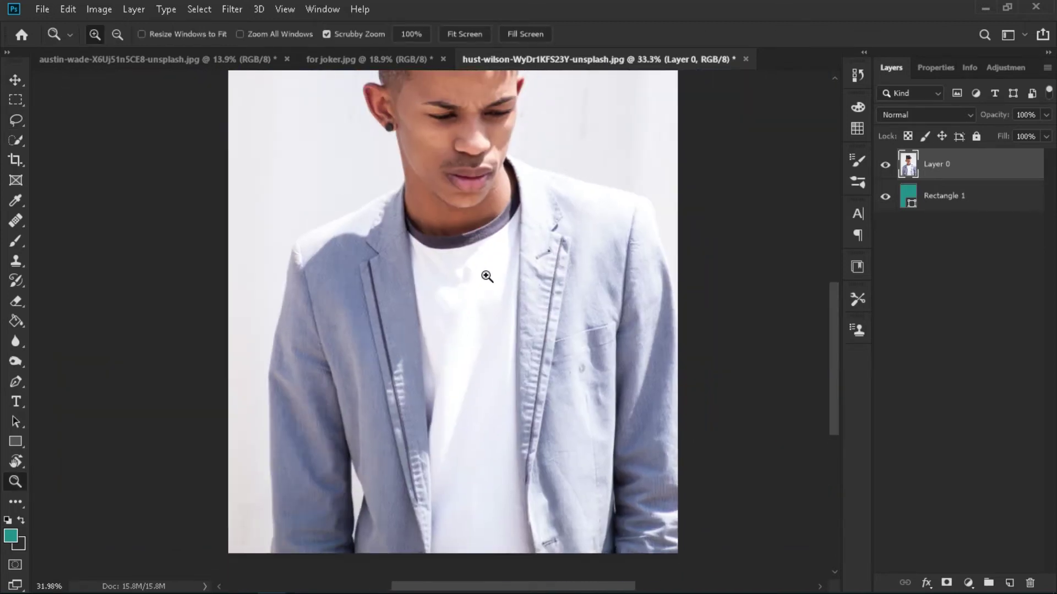
scroll(487, 276, up, 5)
scroll(330, 220, up, 3)
key(l)
drag(378, 219, 415, 229)
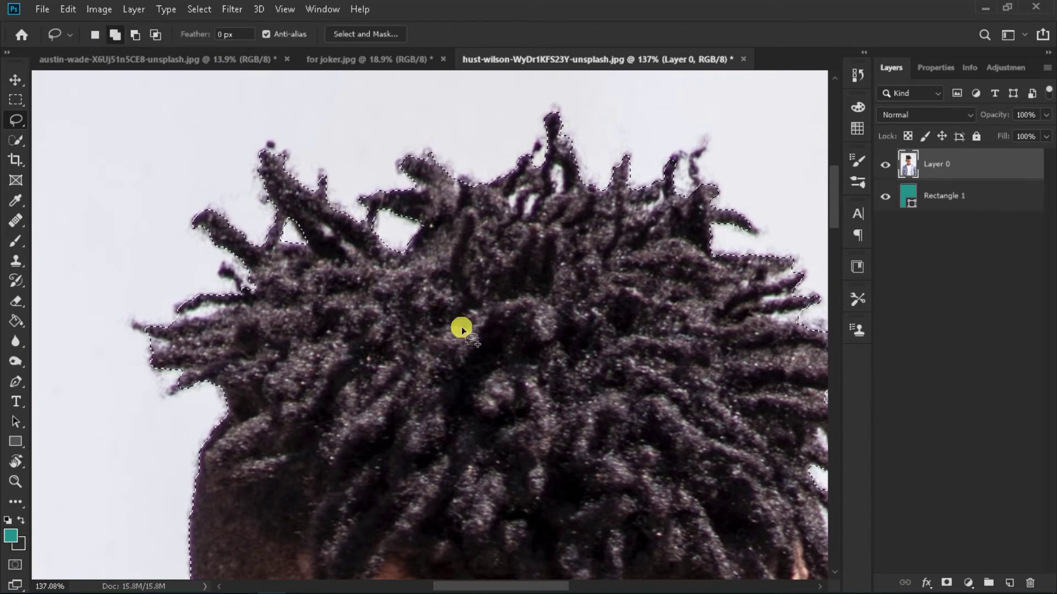
key(z)
scroll(461, 329, down, 5)
- Mask Layer 0 to the selection and set Shift Edge to -30% in Select and Mask
key(v)
click(946, 582)
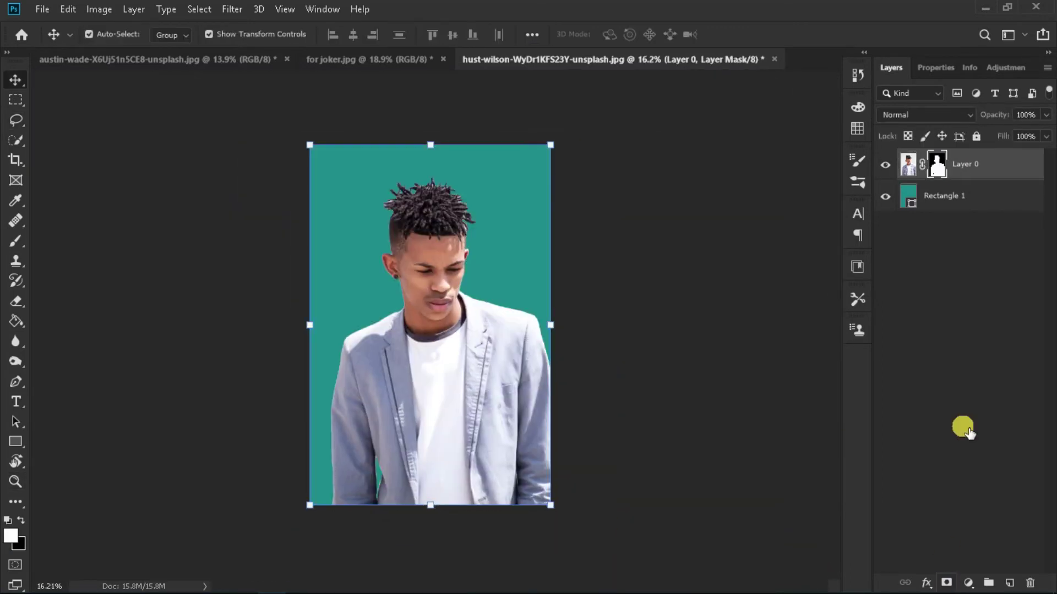
click(936, 67)
click(994, 249)
mouse_move(421, 225)
mouse_down()
mouse_move(530, 259)
mouse_move(481, 238)
mouse_up()
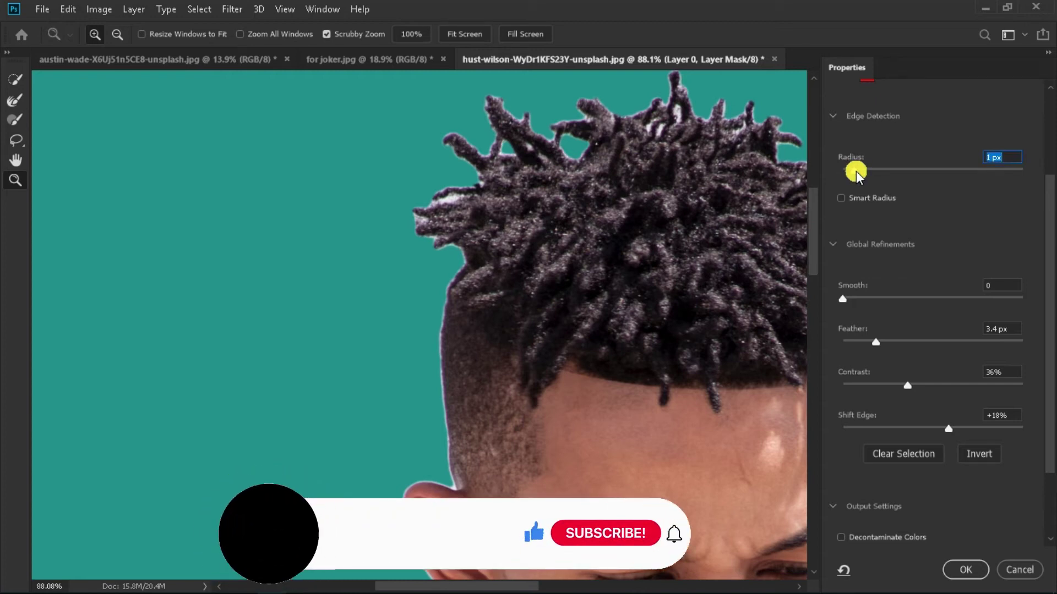
click(924, 427)
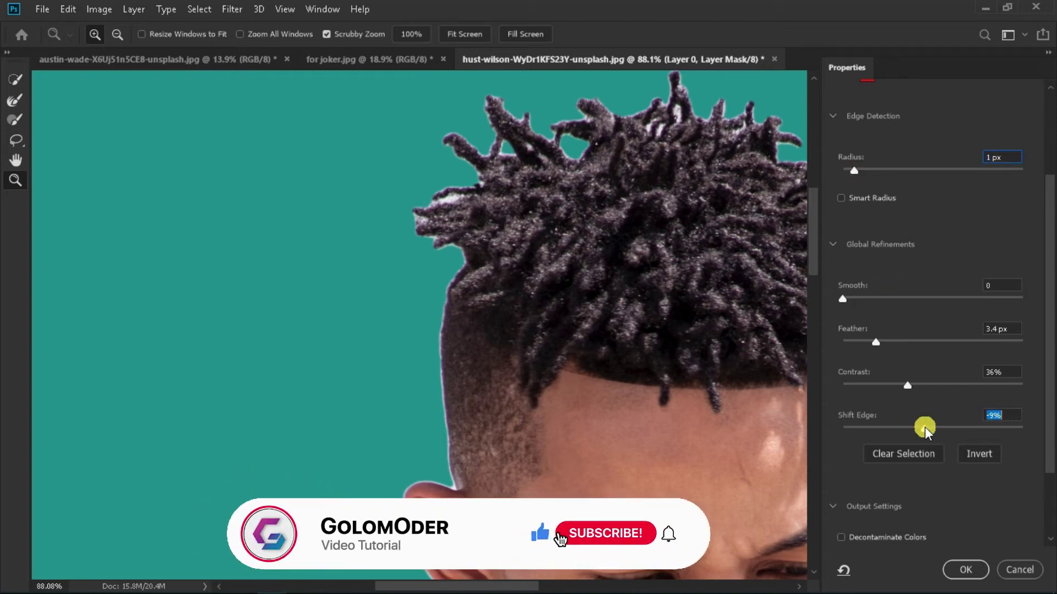
drag(897, 434, 873, 429)
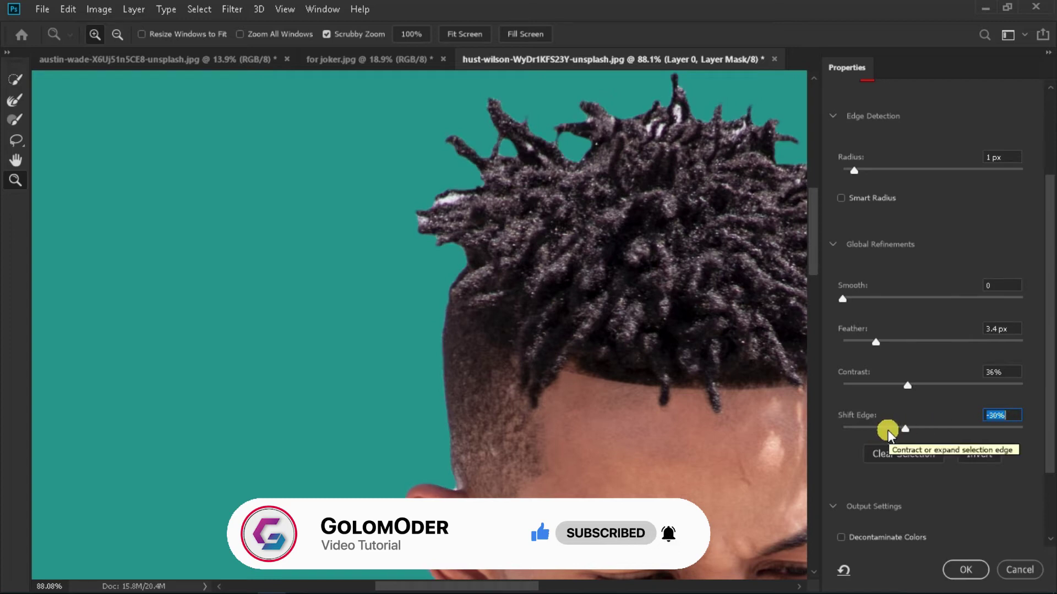
drag(885, 430, 871, 432)
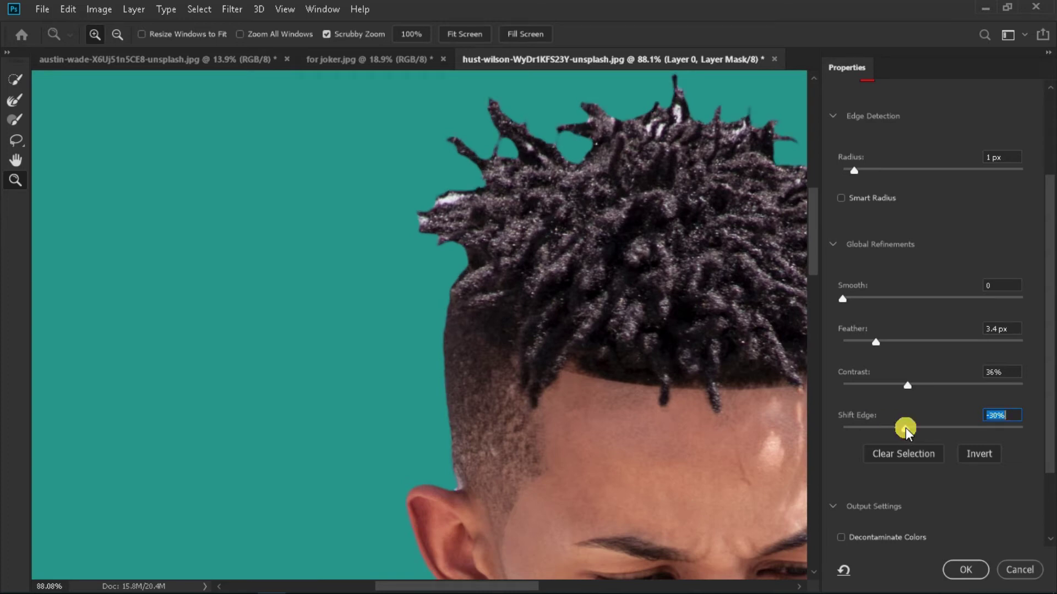
- Paint the Refine Edge Brush over the hair tips, top strands and right edge
click(15, 100)
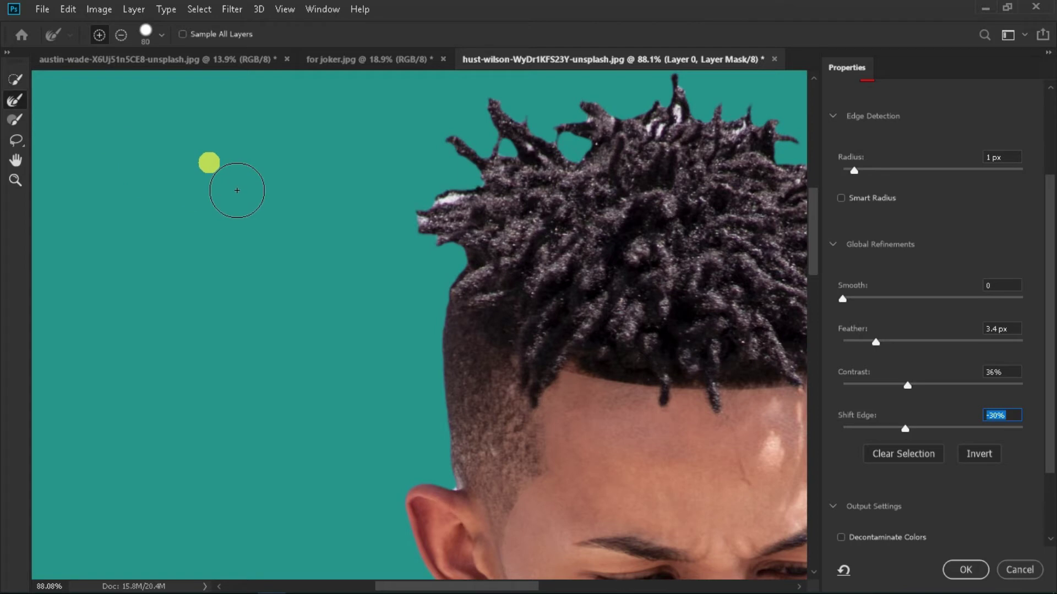
drag(456, 225, 485, 231)
drag(515, 184, 363, 220)
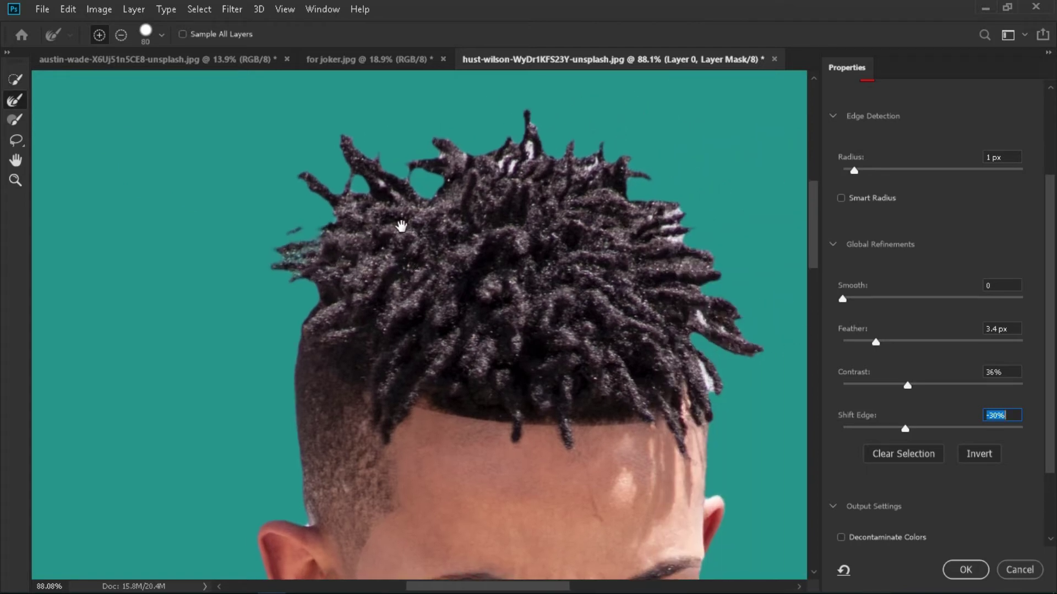
mouse_move(504, 160)
mouse_down()
mouse_move(574, 176)
mouse_move(644, 218)
mouse_up()
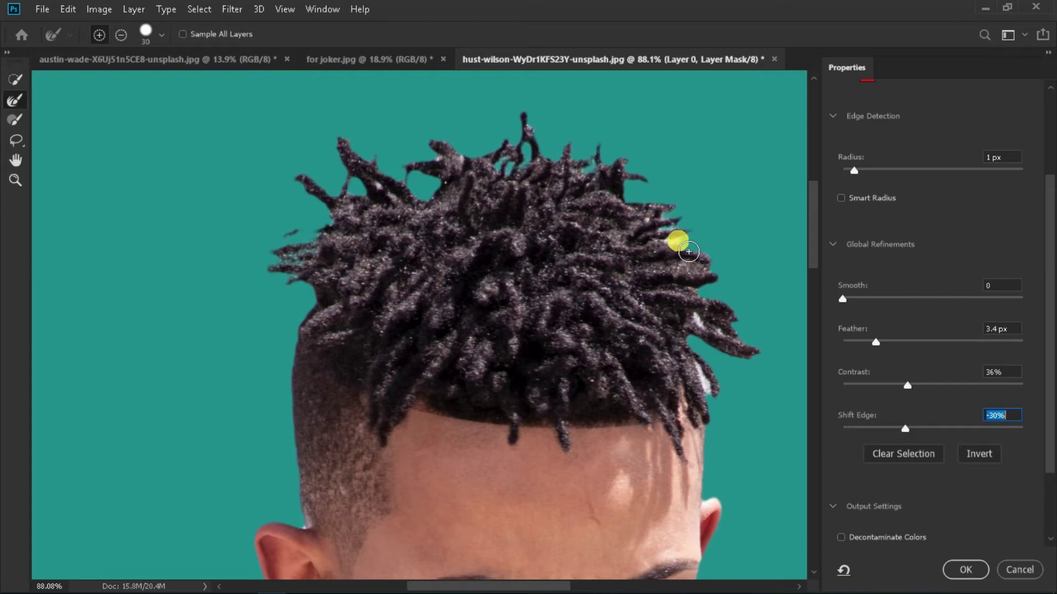
drag(689, 252, 735, 420)
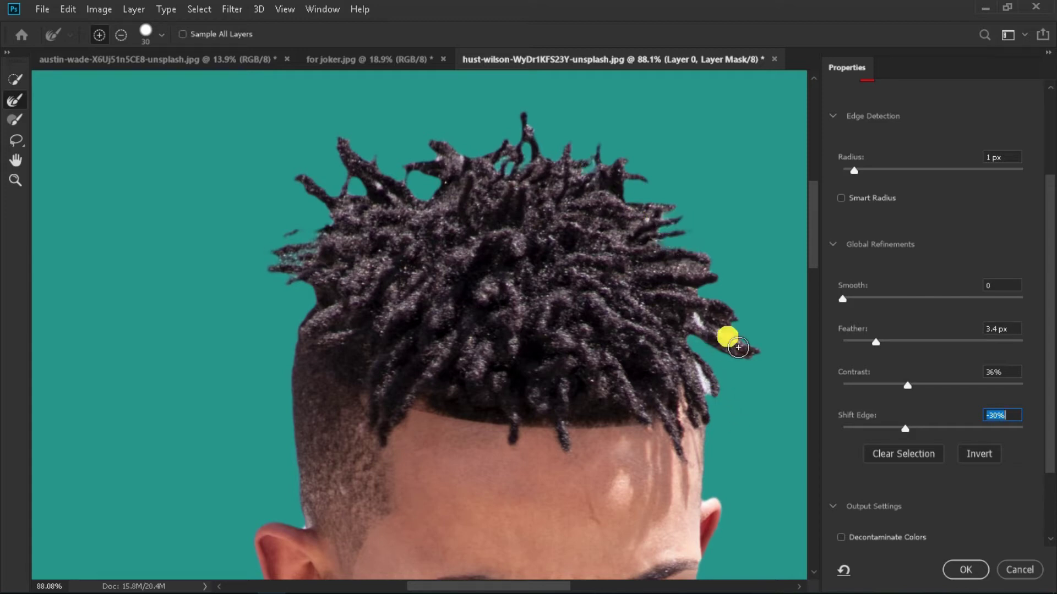
key(z)
mouse_move(720, 347)
mouse_down()
mouse_move(565, 317)
mouse_move(643, 303)
mouse_up()
- Apply the refined mask with a 0.7 px feather and deselect the portrait layer
click(969, 573)
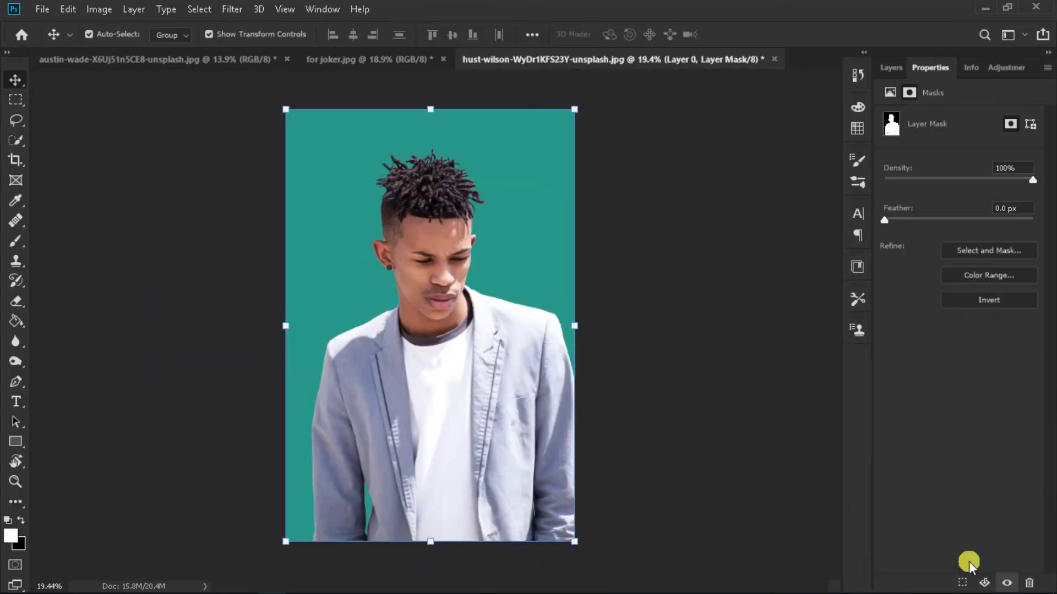
drag(885, 218, 890, 223)
click(888, 76)
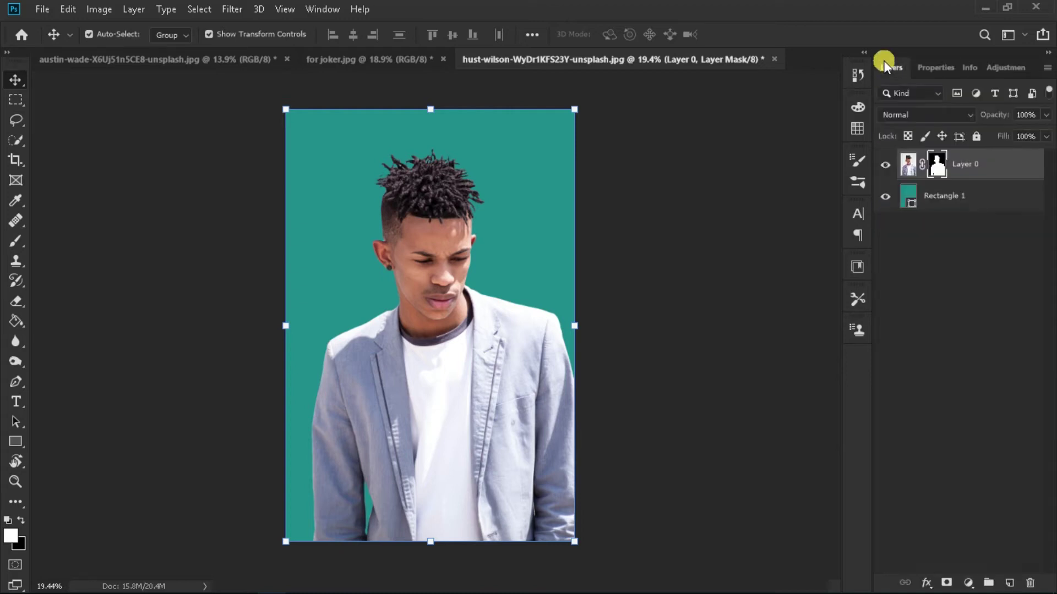
- Add a colorized Hue/Saturation layer with Hue 225, Saturation +66, Lightness -66
click(751, 177)
click(992, 75)
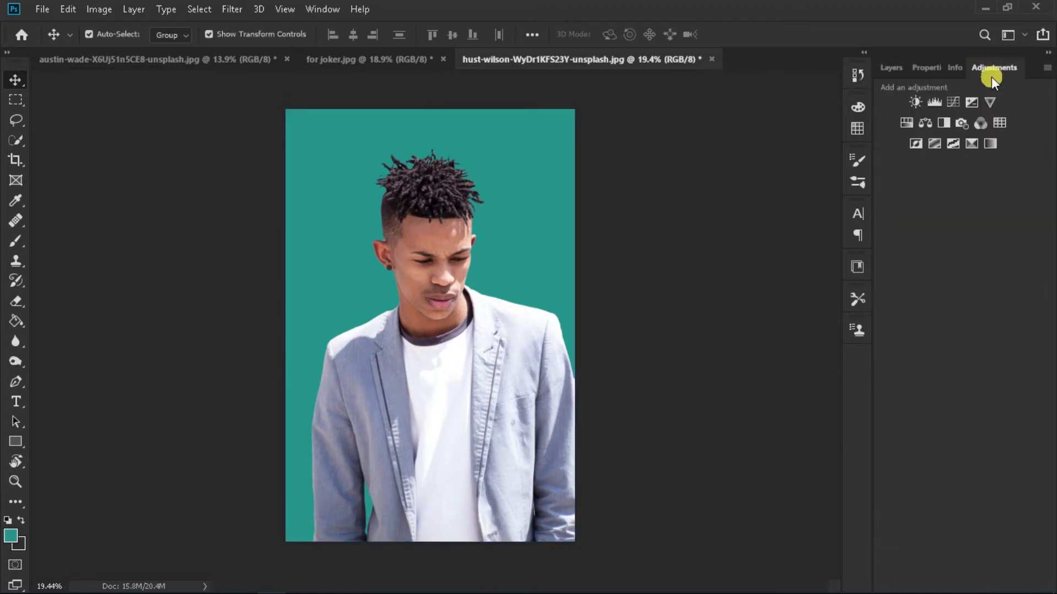
click(908, 123)
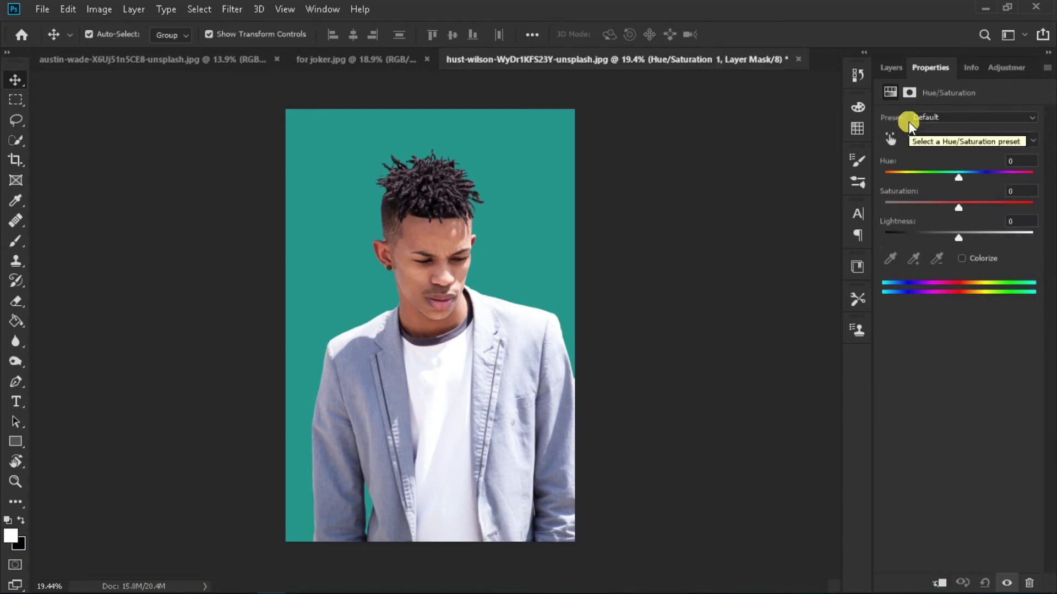
click(962, 258)
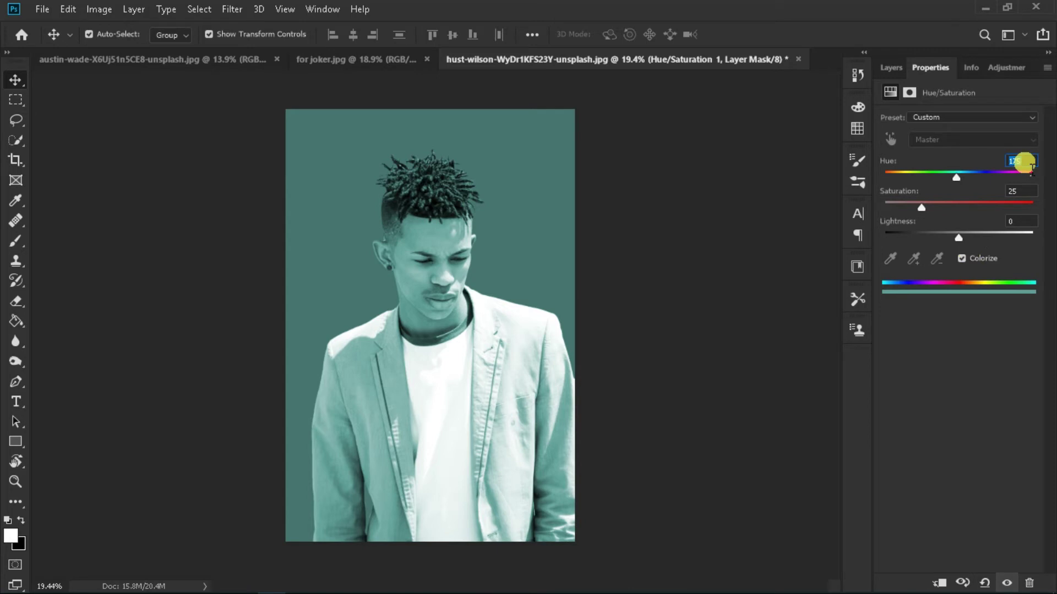
text(225)
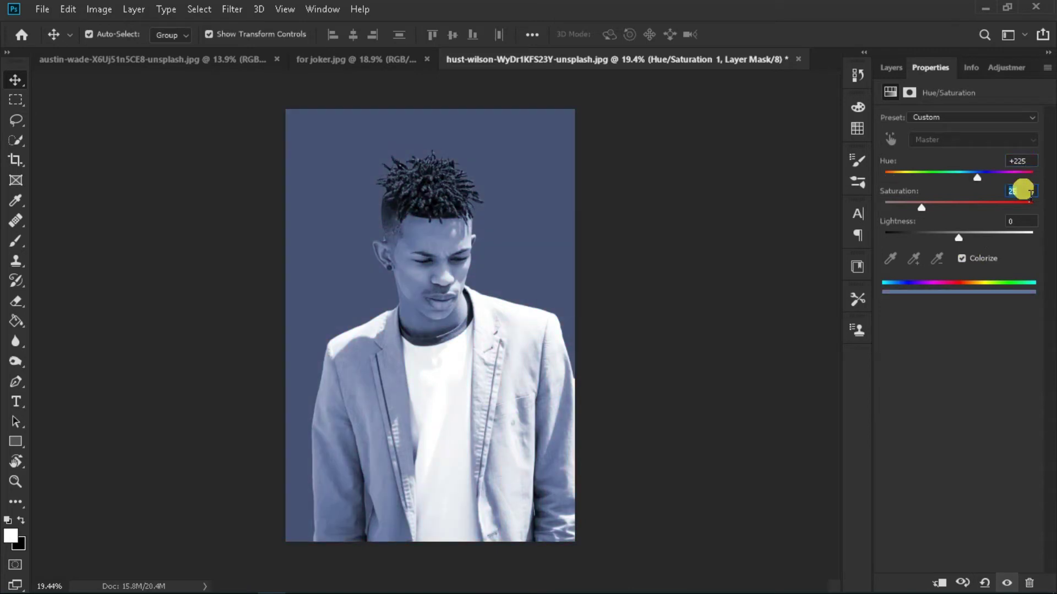
text(66)
click(1022, 221)
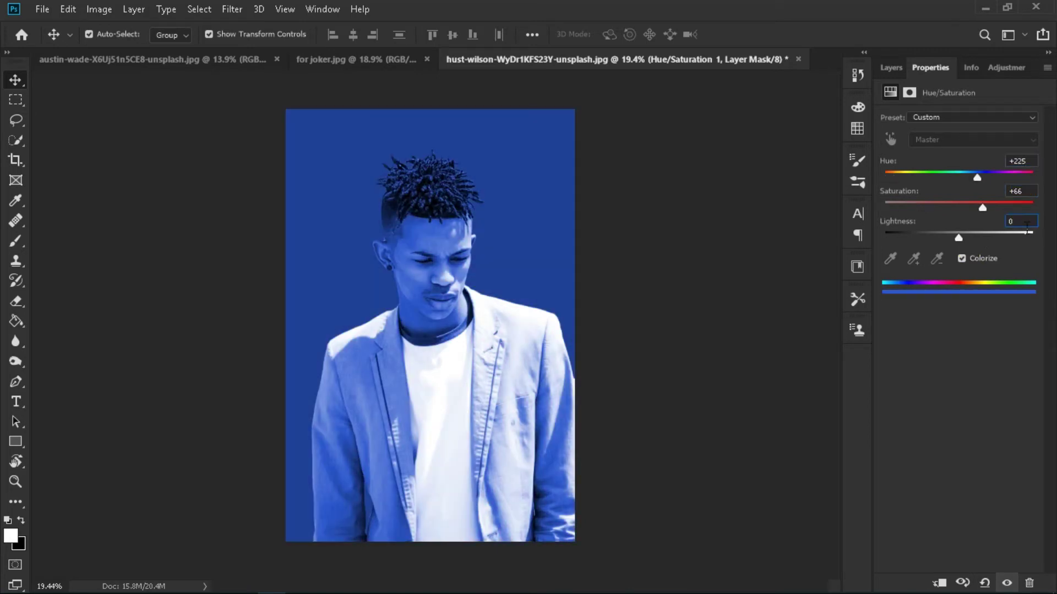
text(-66)
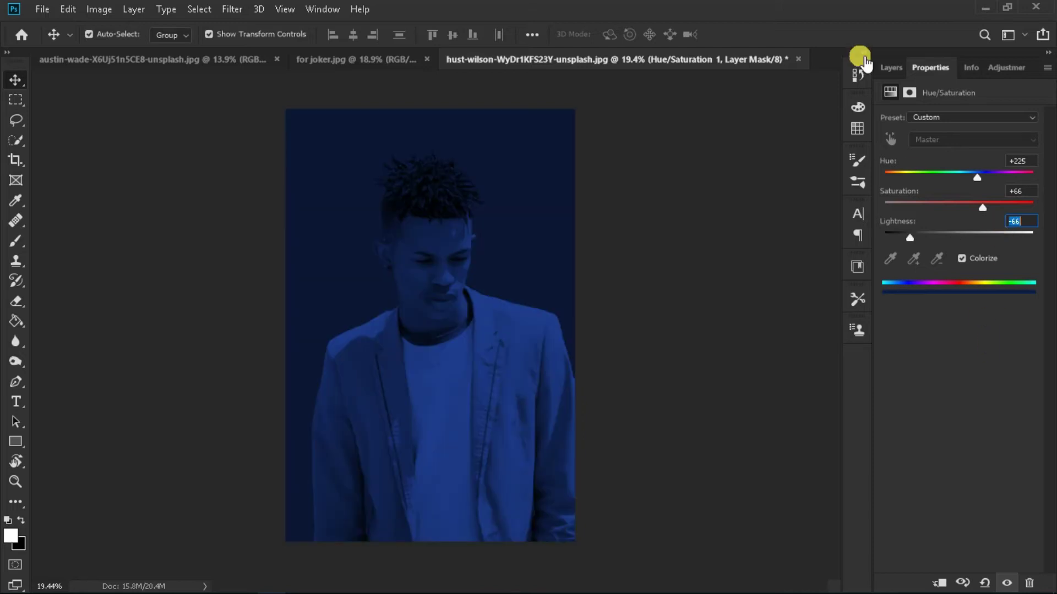
- Delete the Hue/Saturation layer's mask
click(891, 67)
right_click(943, 169)
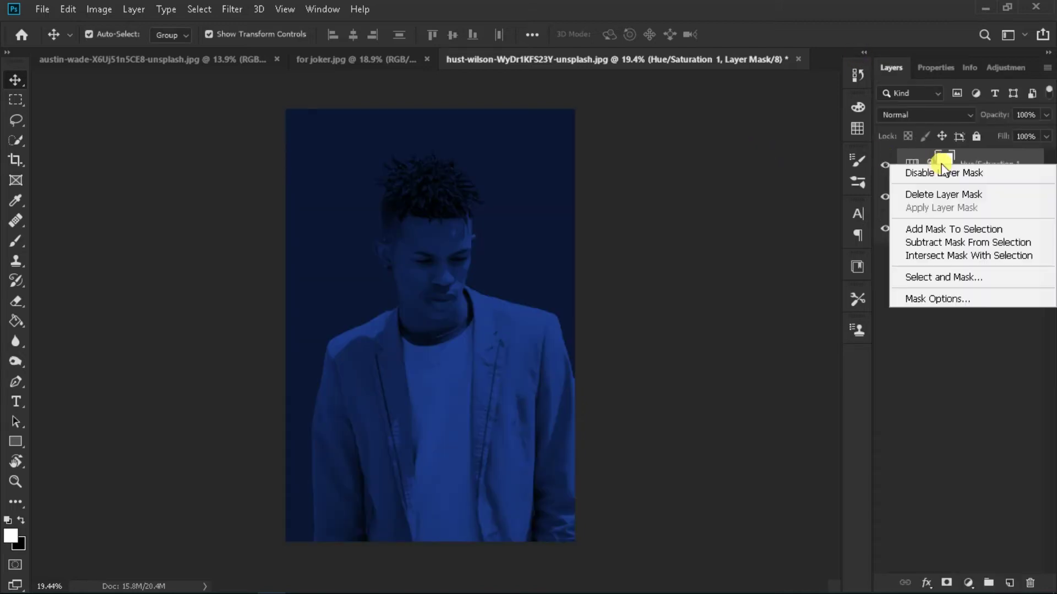
click(942, 194)
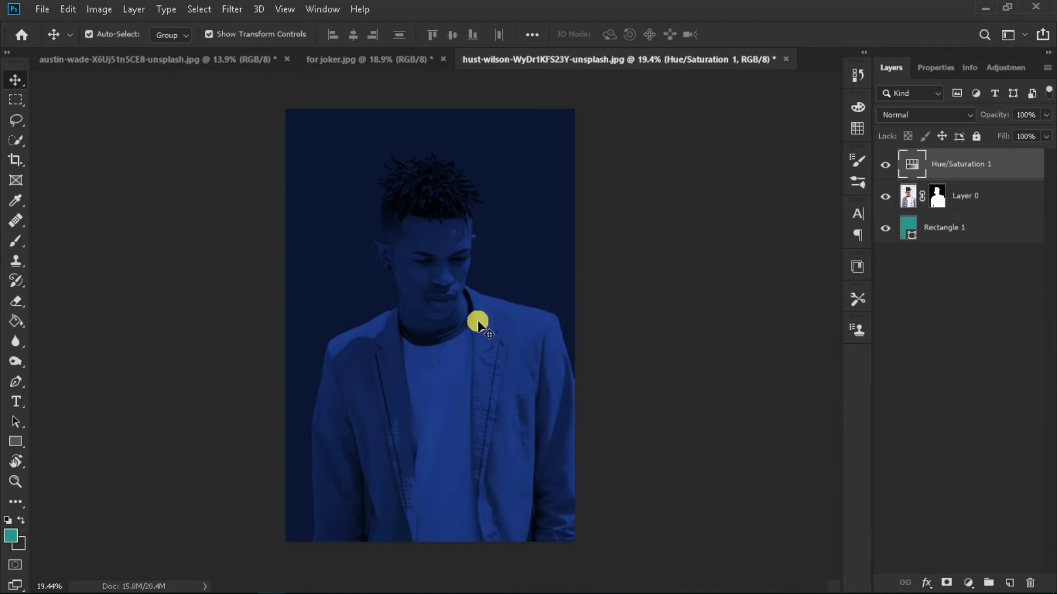
- Zoom in and Quick-Select the man's jacket
key(z)
mouse_move(377, 328)
mouse_down()
mouse_move(440, 340)
mouse_move(486, 201)
mouse_up()
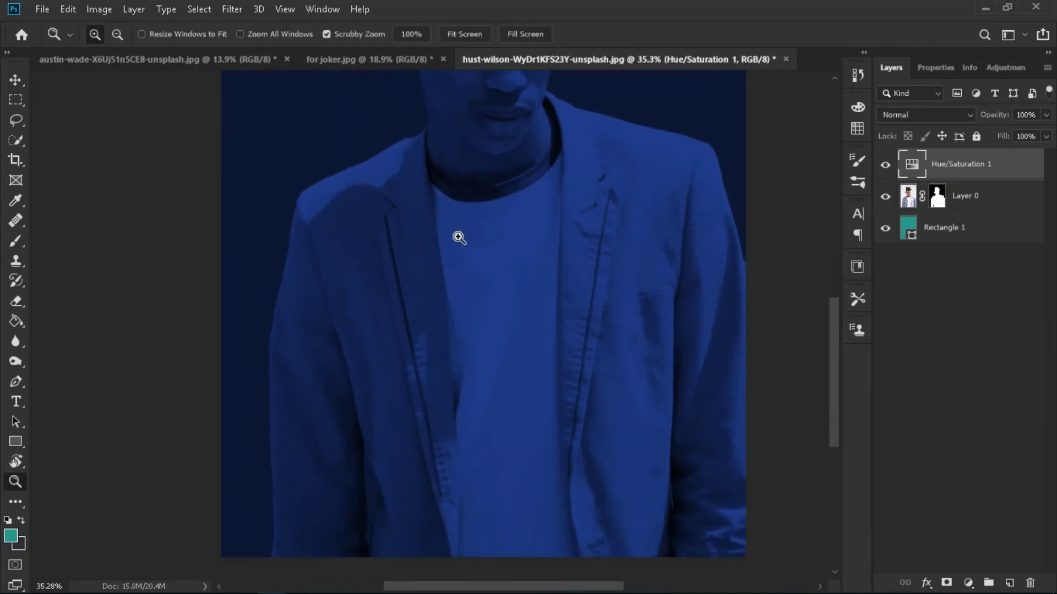
drag(459, 236, 469, 238)
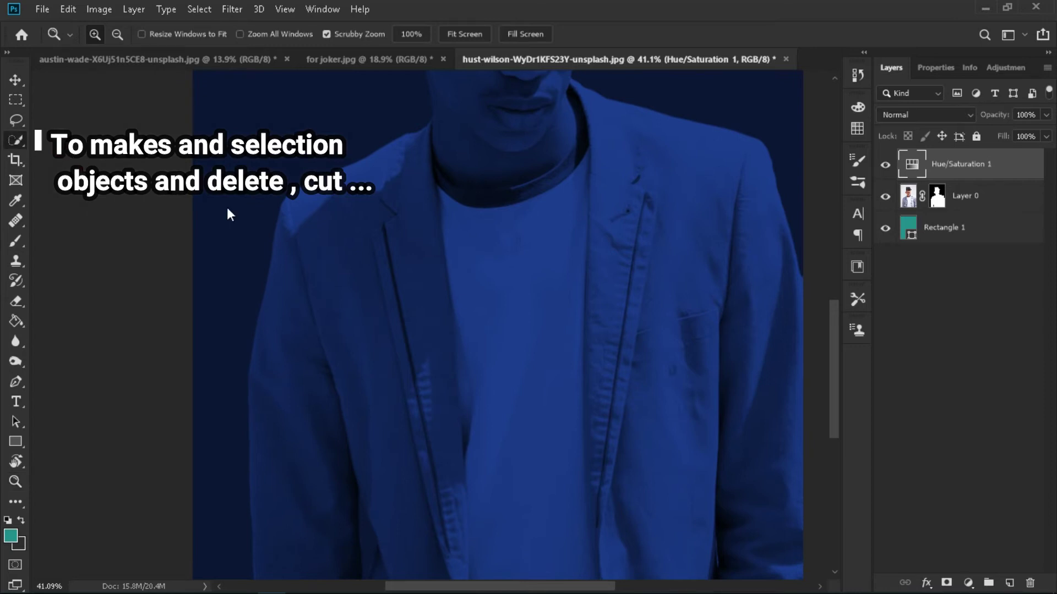
key(w)
drag(353, 338, 410, 229)
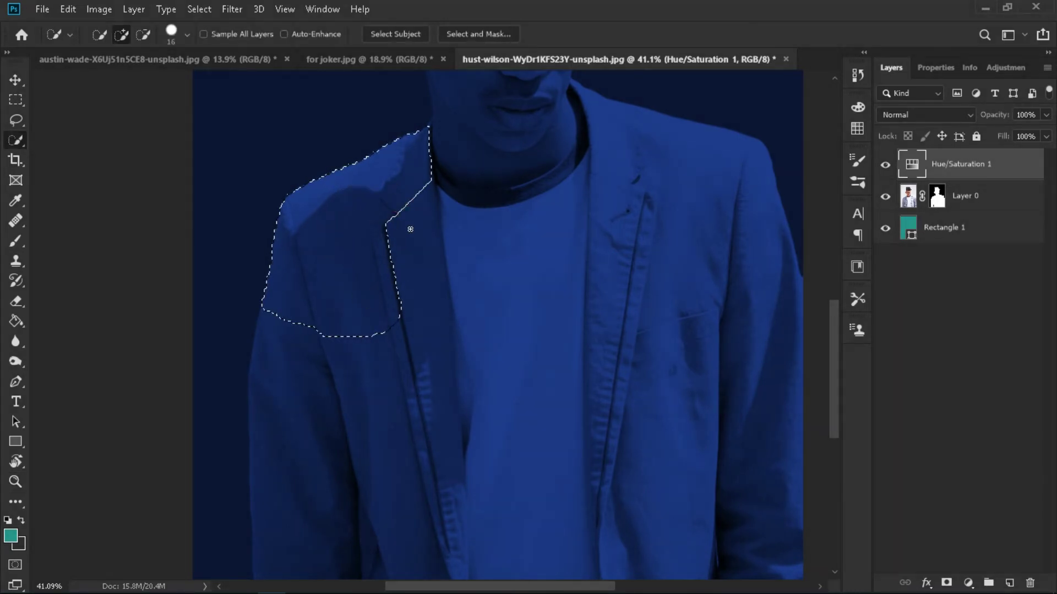
scroll(413, 267, down, 3)
mouse_move(413, 267)
mouse_down()
mouse_move(347, 247)
mouse_move(445, 260)
mouse_move(534, 334)
mouse_move(453, 306)
mouse_move(484, 445)
mouse_up()
- Subtract the shirt below the neckline from the jacket selection with the Lasso
mouse_move(658, 144)
mouse_down()
mouse_move(477, 257)
mouse_move(573, 279)
mouse_move(554, 283)
mouse_move(557, 305)
mouse_up()
key(l)
drag(388, 201, 395, 254)
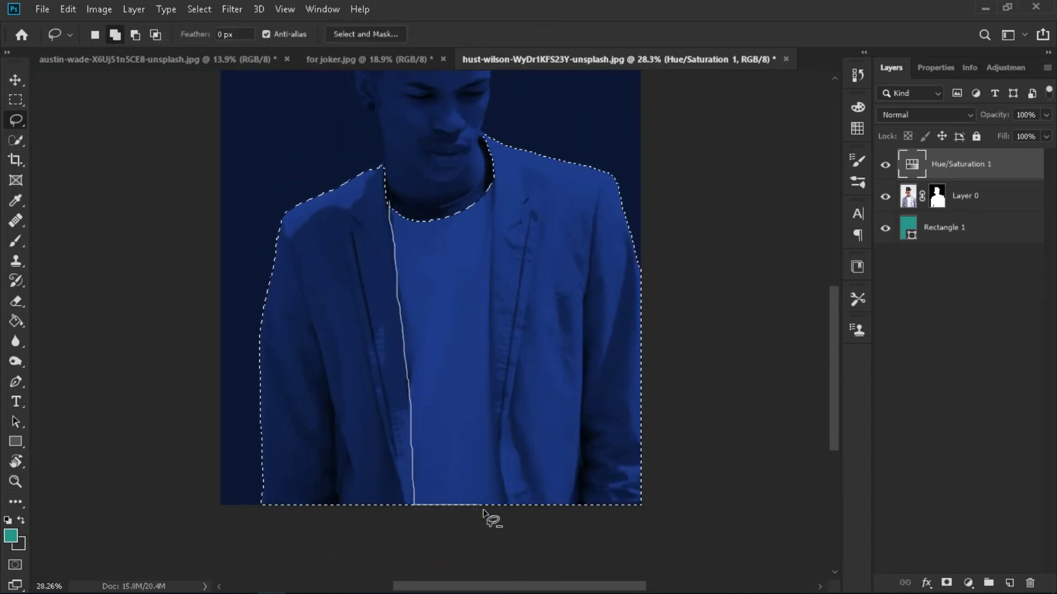
mouse_move(496, 194)
mouse_down()
mouse_move(458, 337)
mouse_move(468, 346)
mouse_up()
scroll(509, 337, up, 3)
scroll(555, 347, down, 5)
mouse_move(449, 286)
mouse_down()
mouse_move(509, 310)
mouse_move(328, 443)
mouse_up()
scroll(479, 335, down, 5)
scroll(328, 443, left, 2)
drag(342, 352, 387, 448)
scroll(387, 454, up, 5)
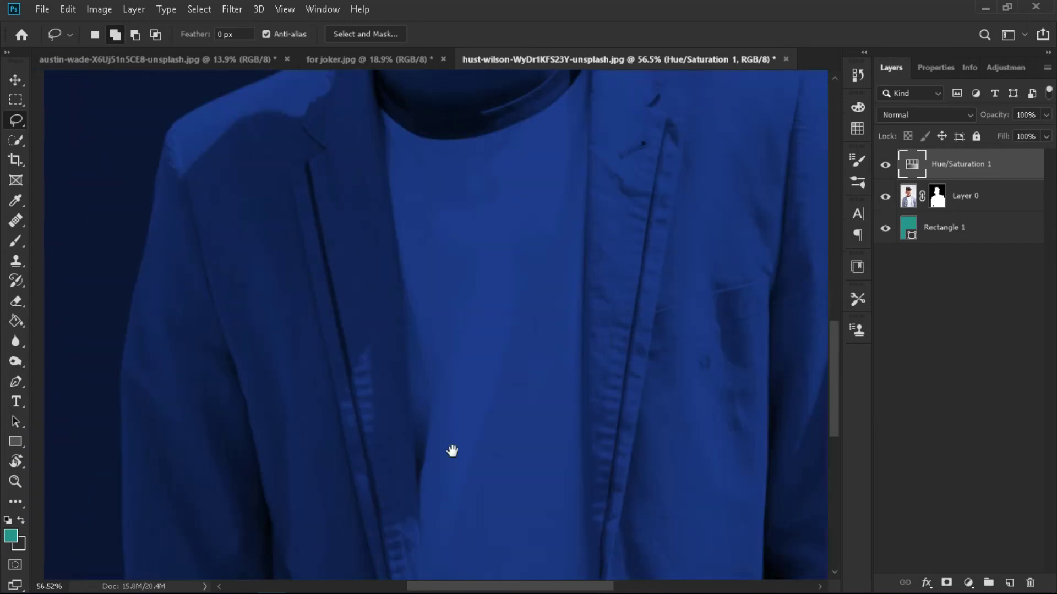
scroll(429, 441, up, 2)
drag(442, 391, 462, 468)
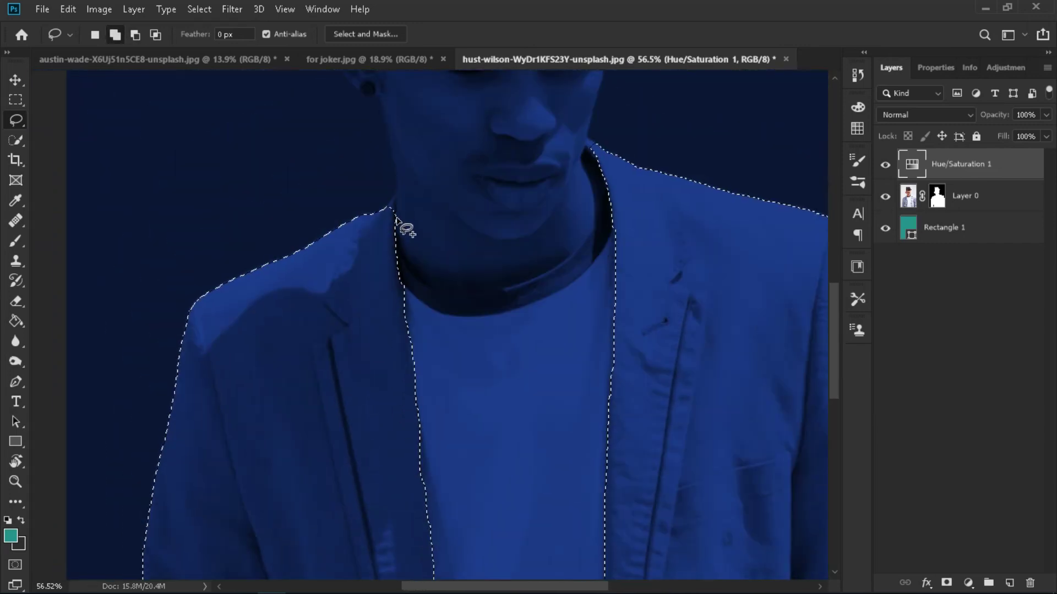
drag(435, 286, 436, 287)
- Trim the collar edges and lower shirt area out of the jacket selection
scroll(435, 286, up, 3)
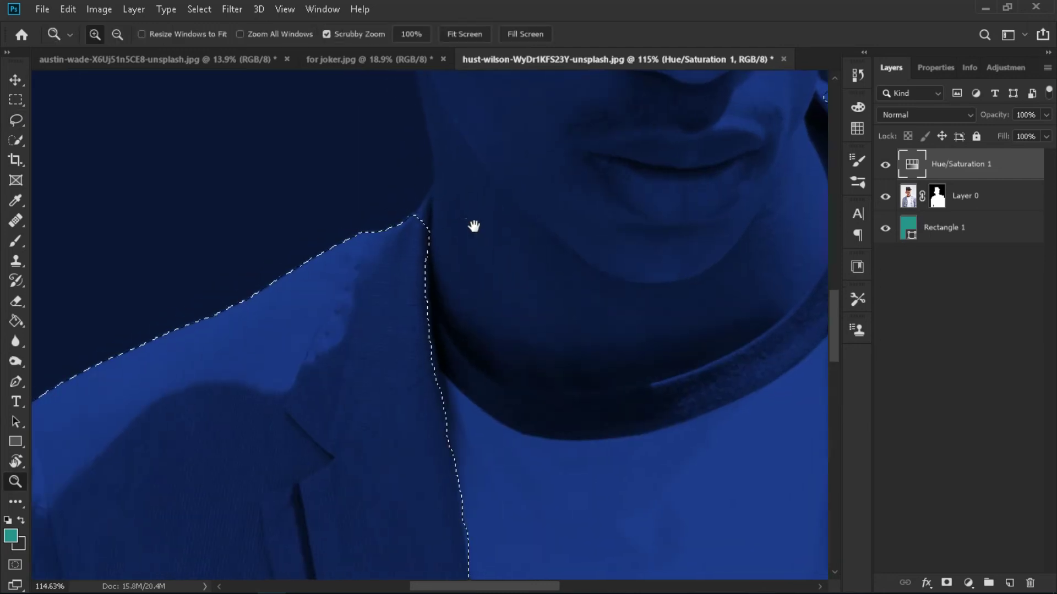
scroll(424, 172, up, 2)
drag(425, 173, 396, 229)
mouse_move(511, 213)
mouse_down()
mouse_move(426, 330)
mouse_move(387, 316)
mouse_up()
scroll(600, 374, down, 3)
scroll(455, 192, down, 2)
scroll(443, 166, down, 2)
scroll(305, 371, up, 3)
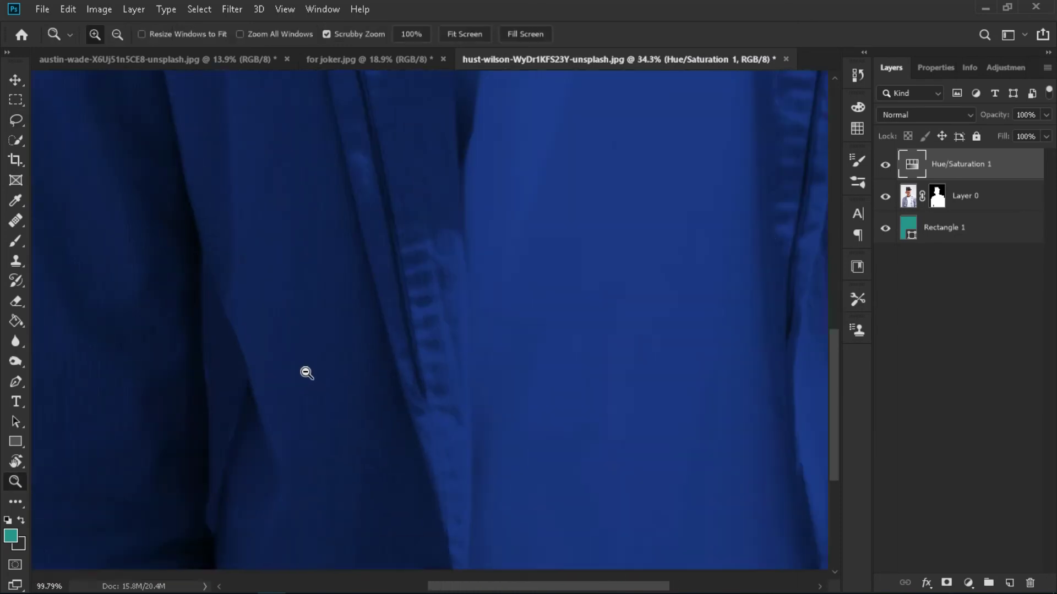
drag(274, 214, 272, 275)
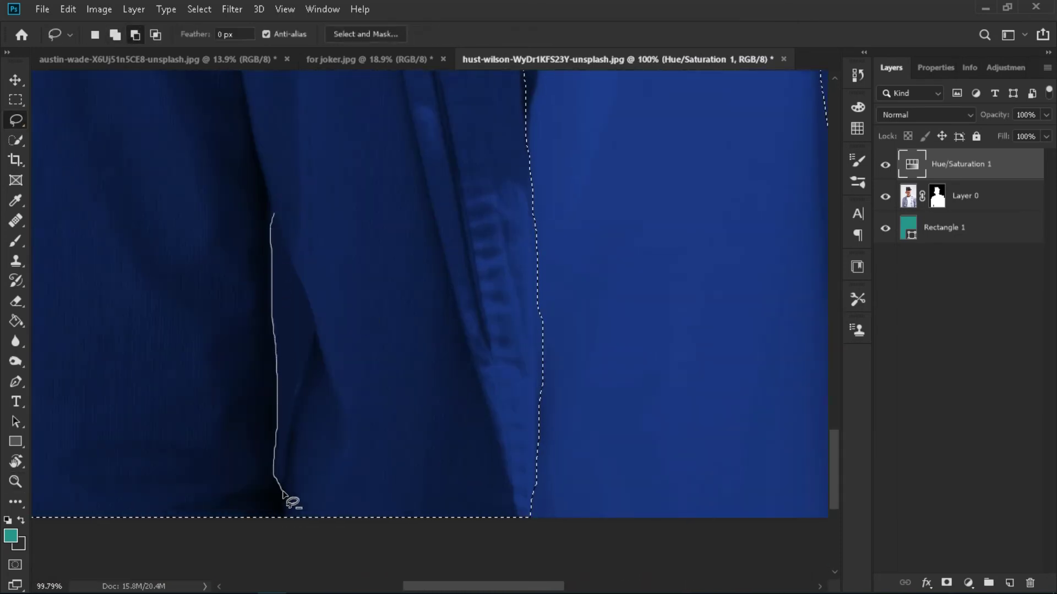
drag(290, 260, 267, 207)
key(z)
scroll(231, 341, down, 3)
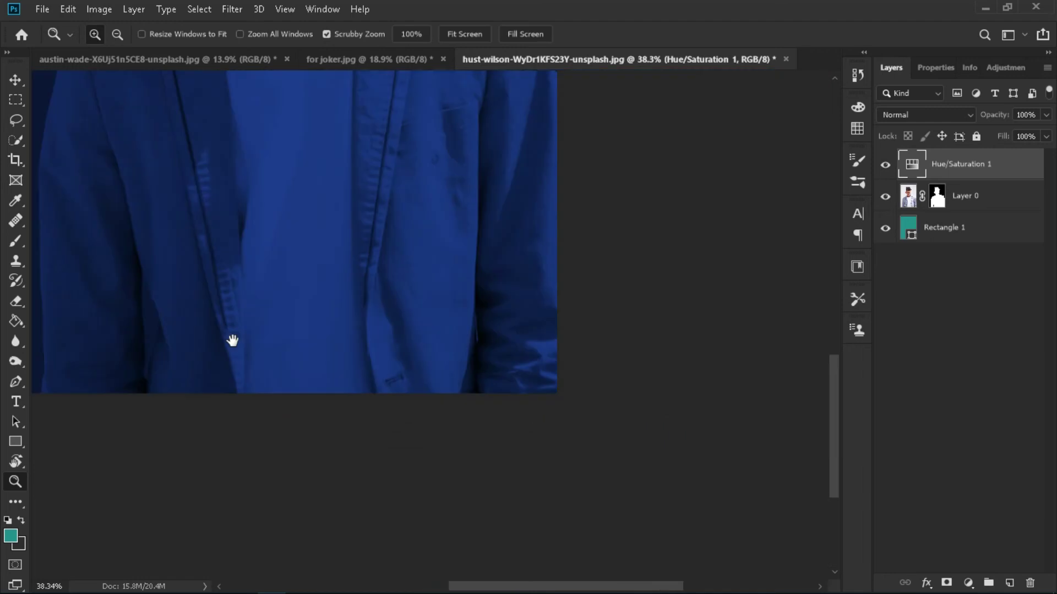
scroll(484, 358, down, 2)
- Mask the Hue/Saturation layer to the jacket and set Shift Edge to +5% in Select and Mask
key(v)
click(947, 583)
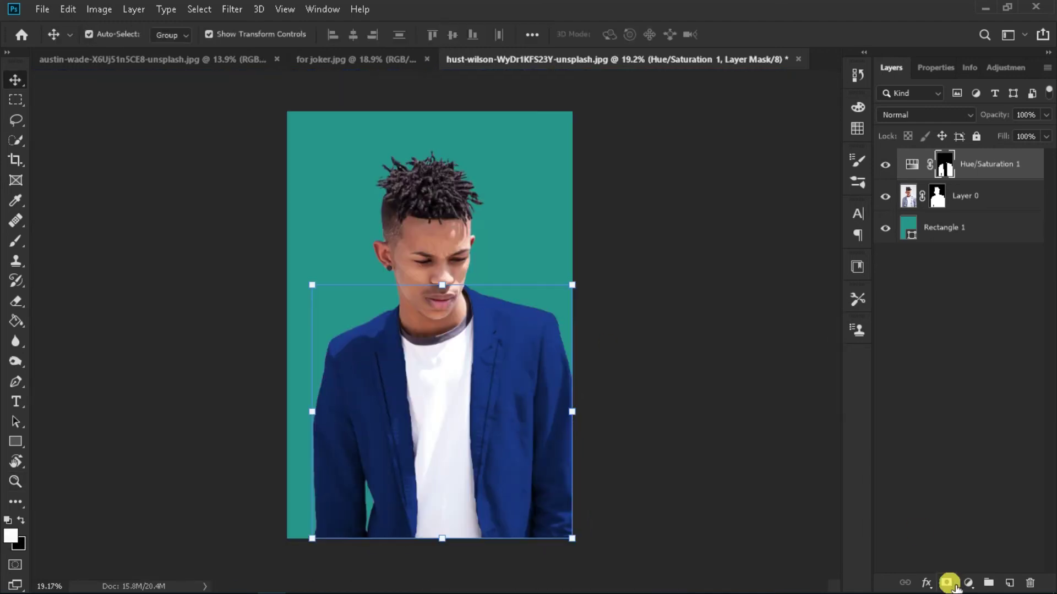
click(933, 67)
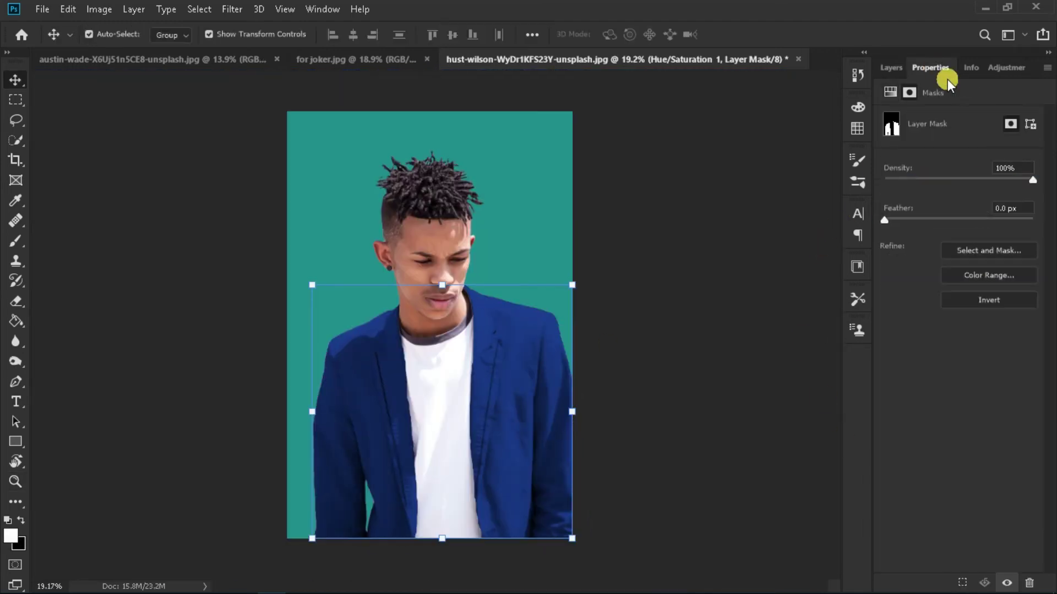
click(989, 250)
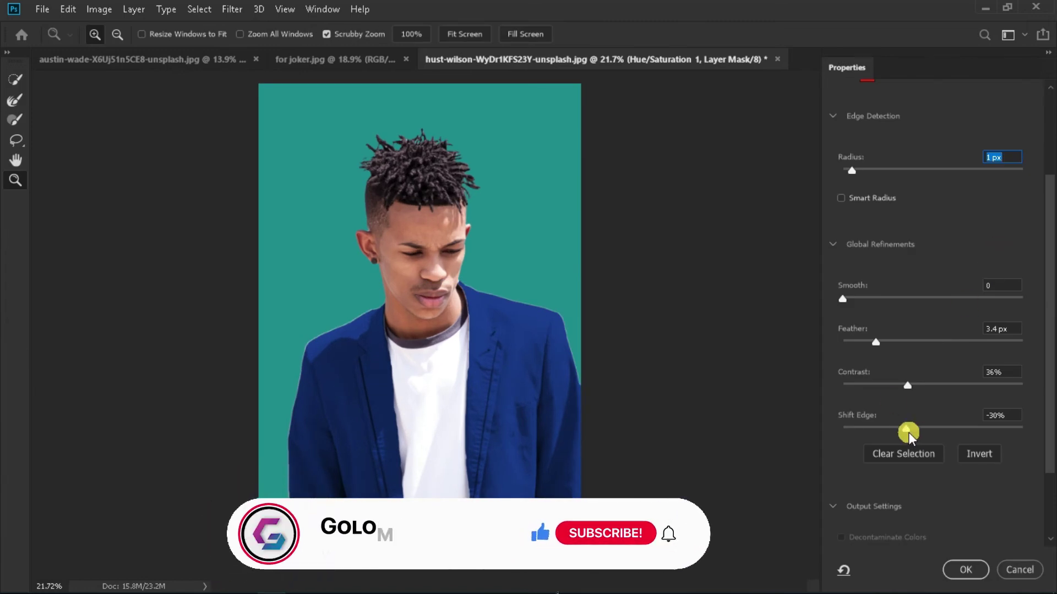
scroll(1049, 367, down, 2)
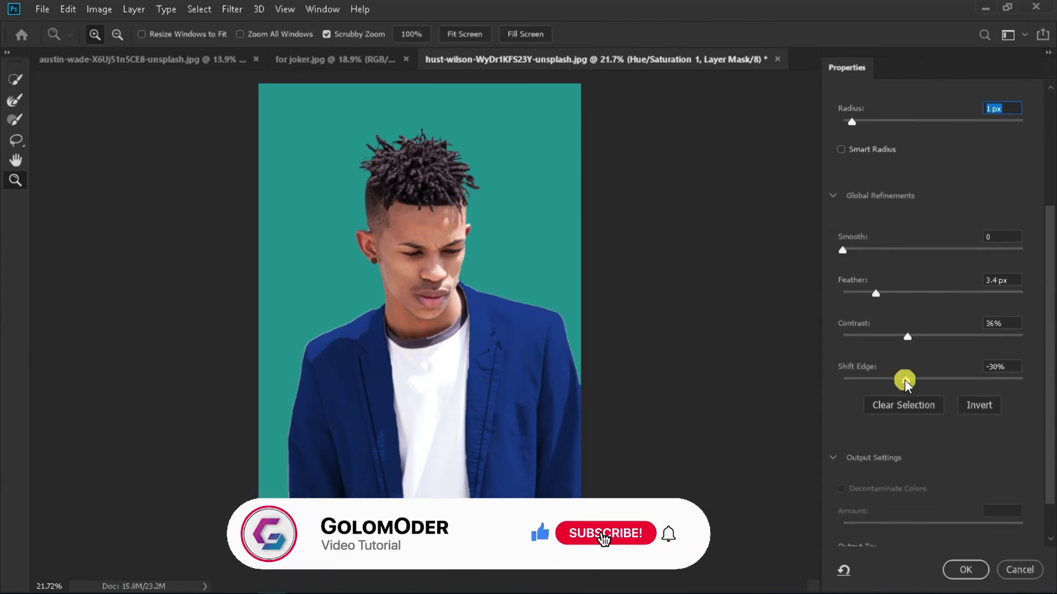
drag(906, 379, 929, 379)
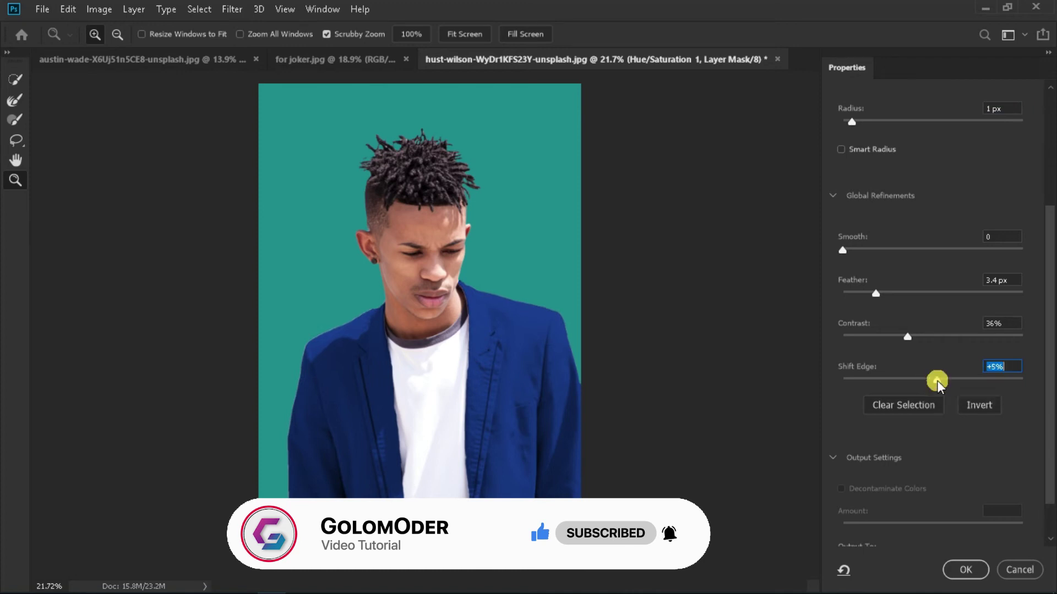
- Refine-brush the jacket edge beside the shirt, removing the light halo
mouse_move(392, 366)
mouse_down()
mouse_move(472, 381)
mouse_move(383, 250)
mouse_up()
click(13, 119)
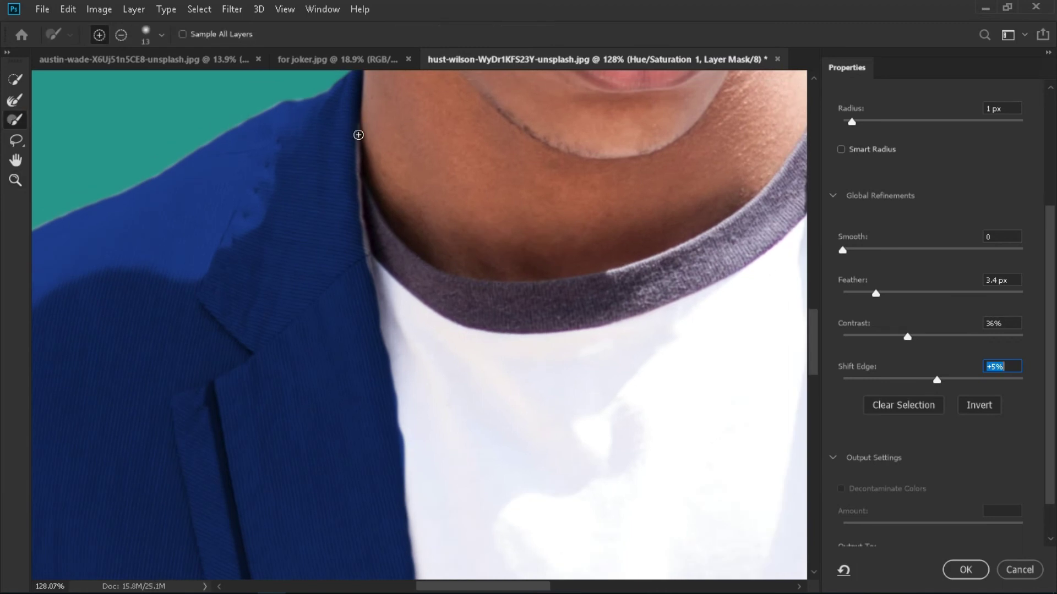
click(366, 301)
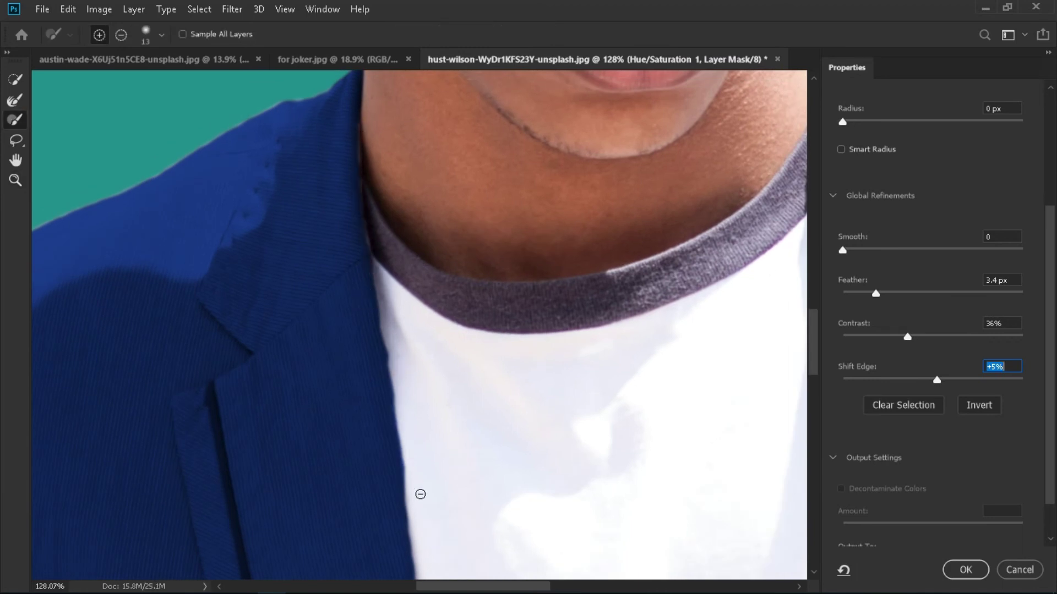
click(442, 221)
mouse_move(452, 351)
mouse_down()
mouse_move(413, 189)
mouse_move(385, 315)
mouse_up()
mouse_move(438, 352)
mouse_down()
mouse_move(403, 262)
mouse_move(418, 400)
mouse_move(401, 250)
mouse_move(416, 406)
mouse_move(398, 217)
mouse_up()
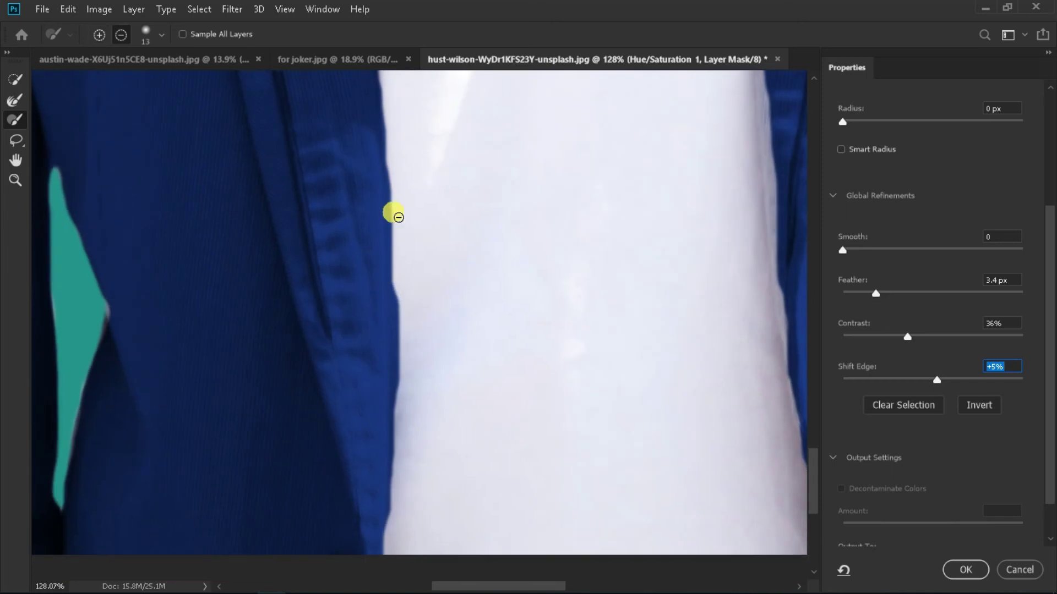
drag(399, 433, 403, 278)
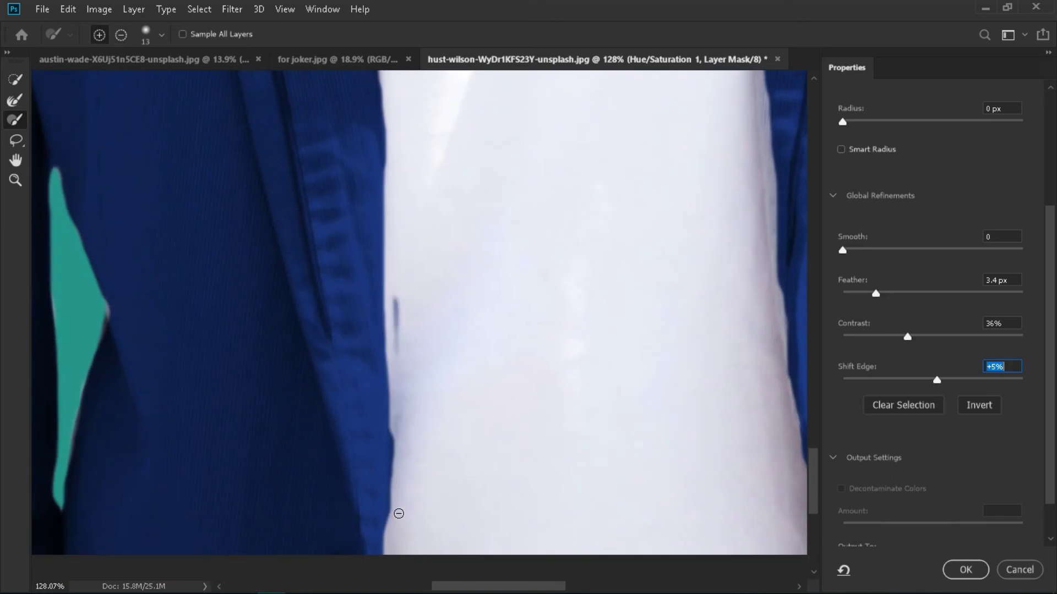
drag(399, 514, 396, 410)
drag(589, 275, 411, 228)
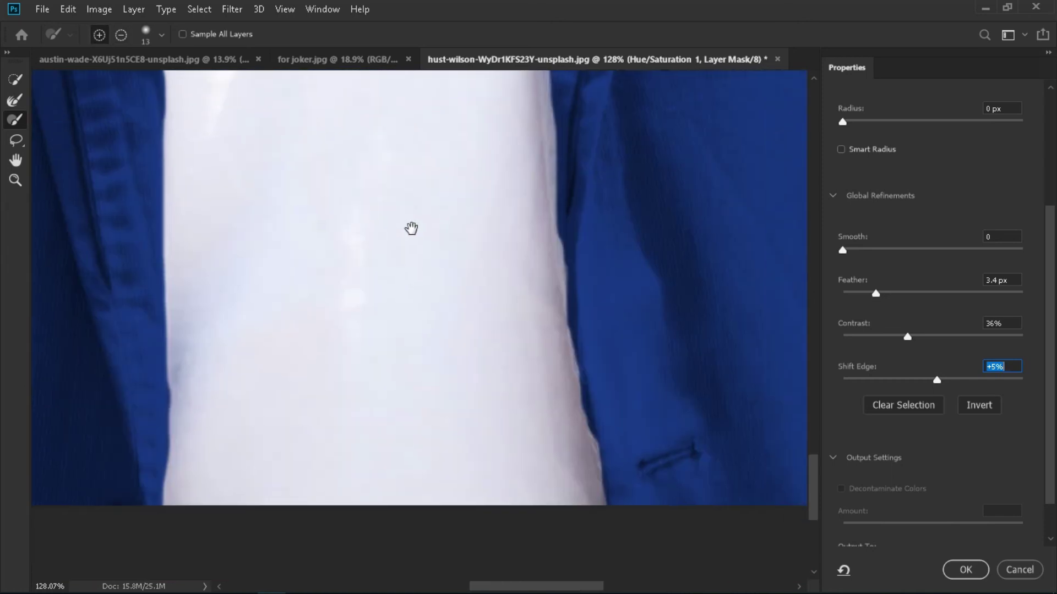
- Refine the jacket's inner edge near the collar and apply the mask
mouse_move(604, 208)
mouse_down()
mouse_move(550, 285)
mouse_move(532, 197)
mouse_up()
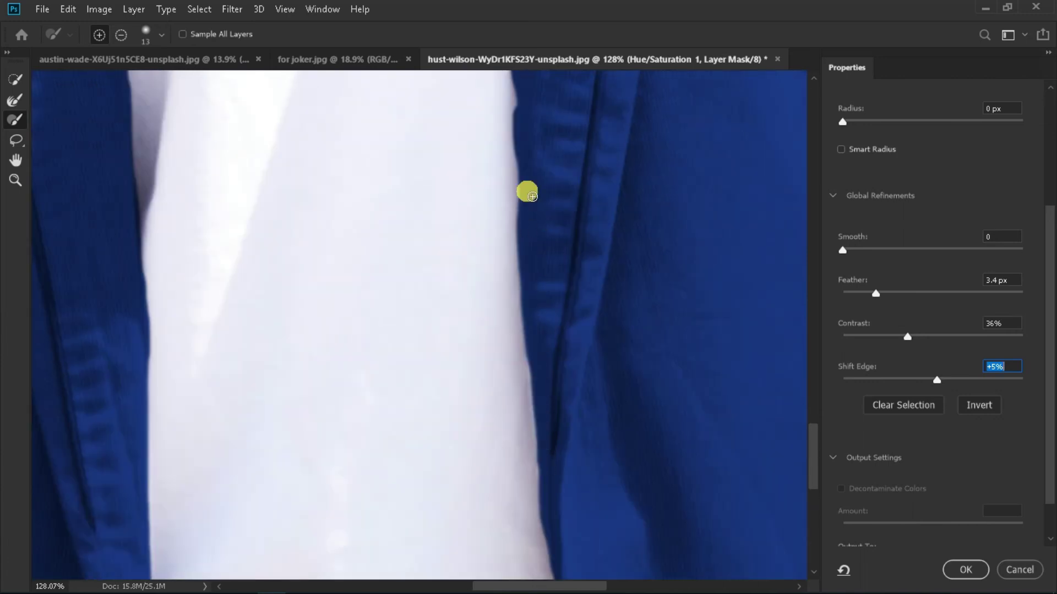
drag(514, 336, 519, 444)
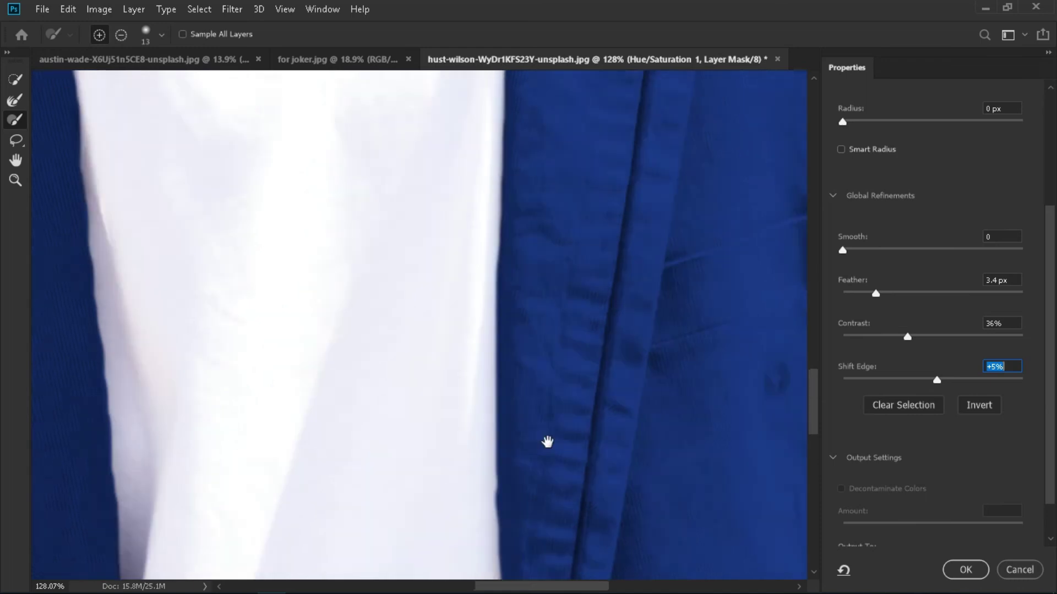
scroll(564, 160, up, 5)
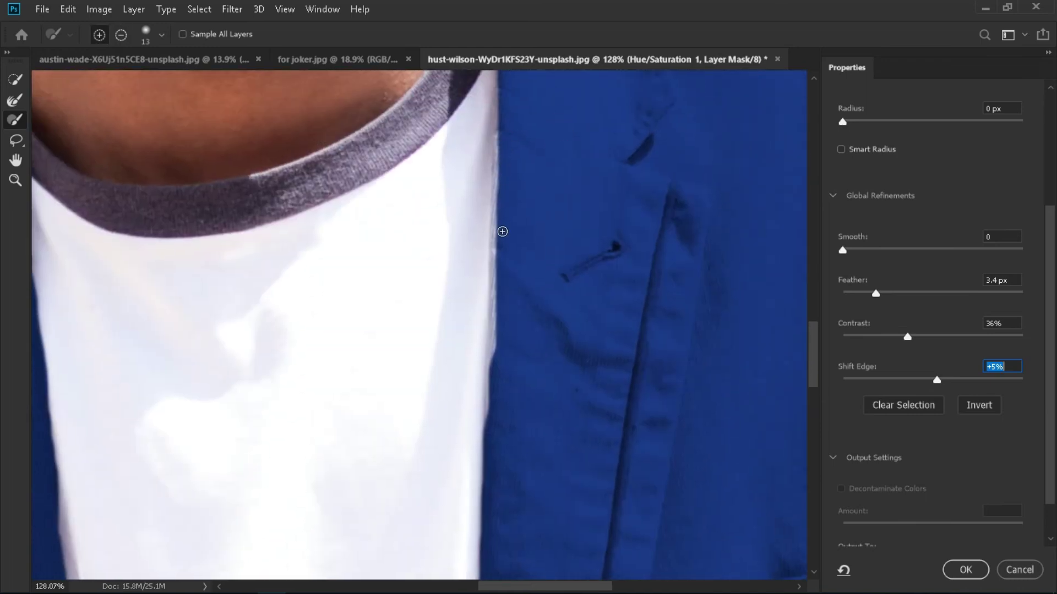
drag(496, 394, 496, 418)
scroll(498, 275, up, 5)
mouse_move(505, 332)
mouse_down()
mouse_move(495, 424)
mouse_move(742, 409)
mouse_up()
key(z)
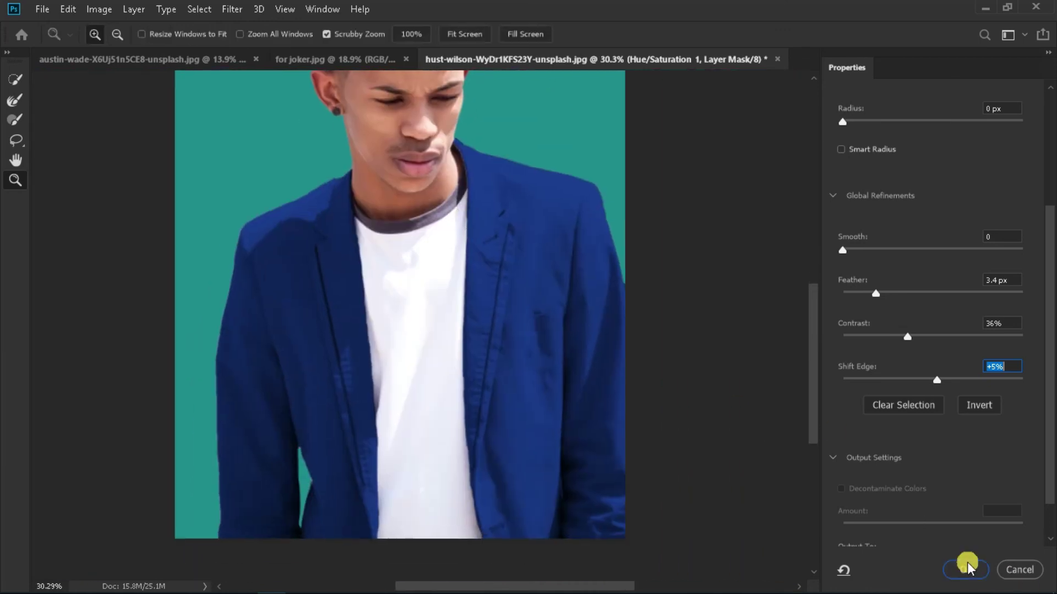
click(966, 563)
- Add another Hue/Saturation layer with Colorize on, Hue 180 and Saturation 52
key(v)
click(892, 67)
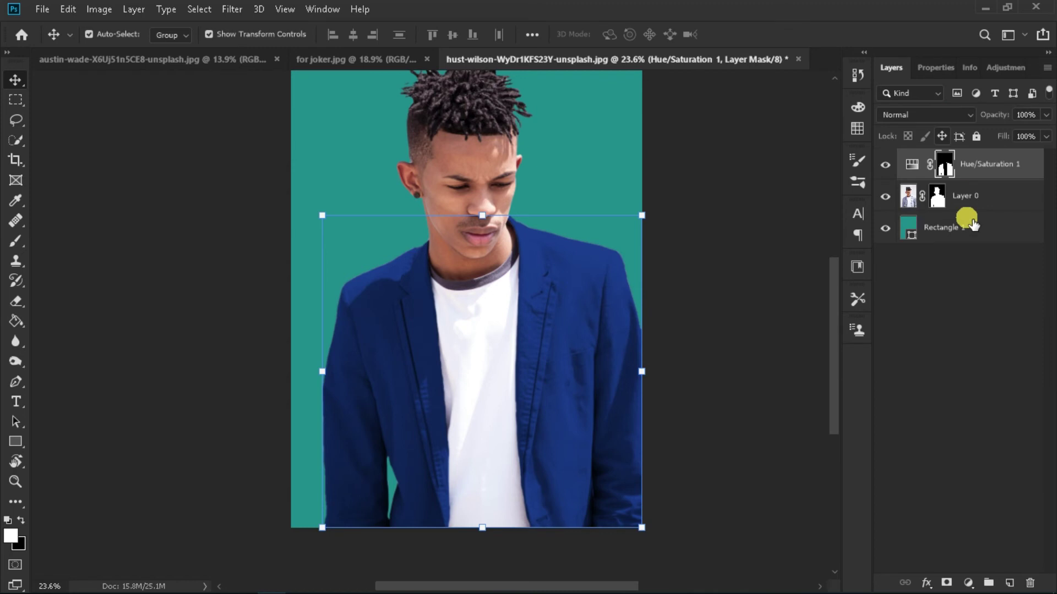
click(1005, 68)
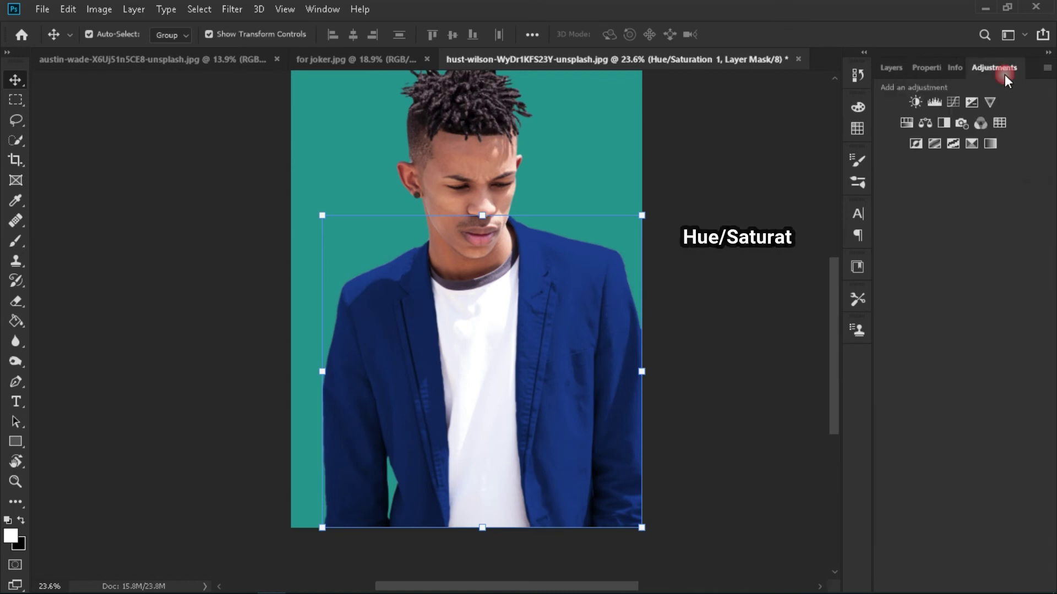
click(912, 127)
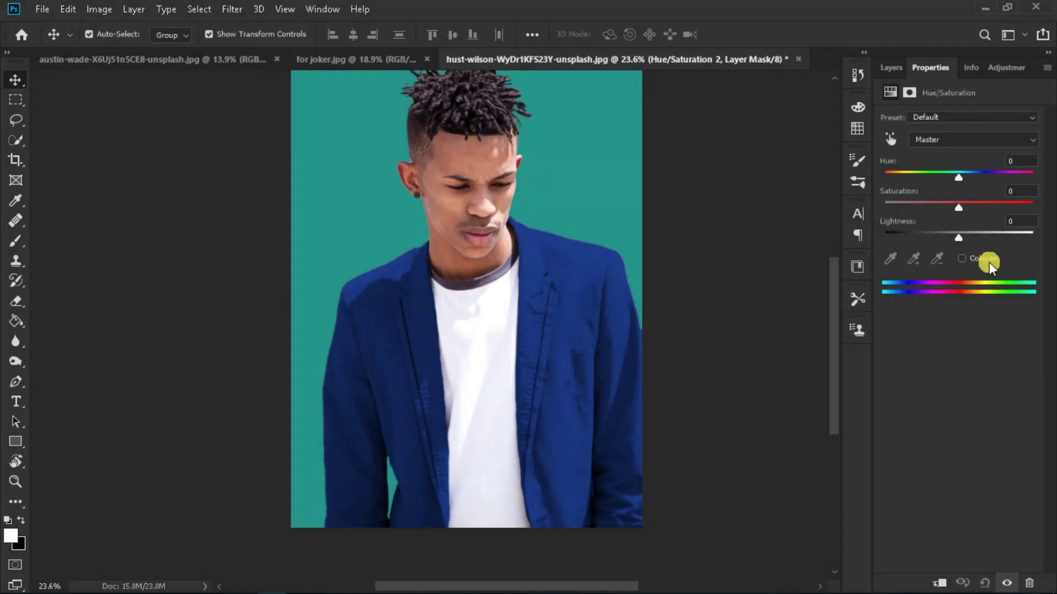
click(962, 258)
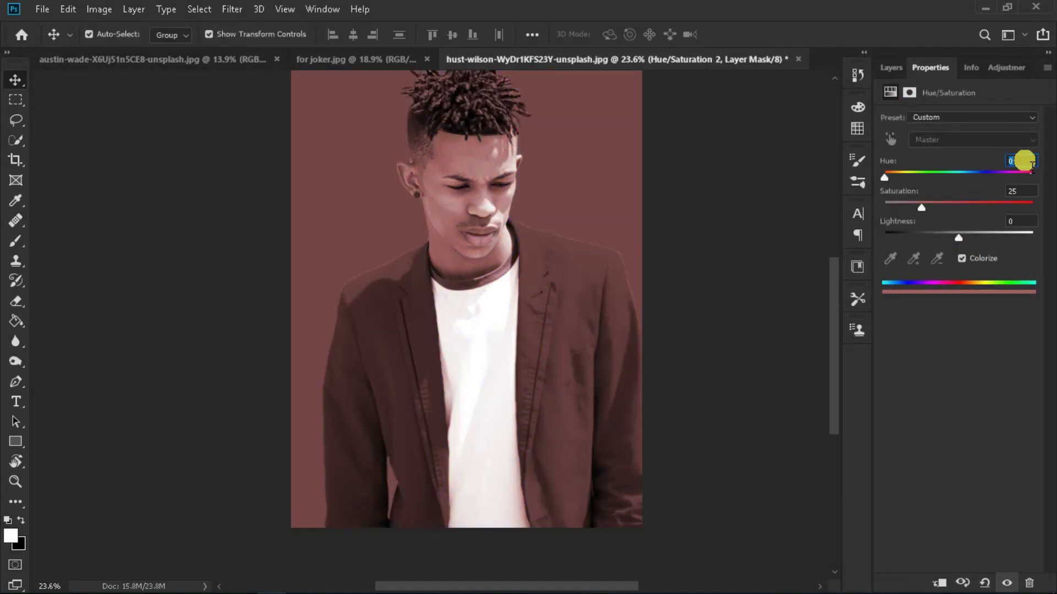
text(180)
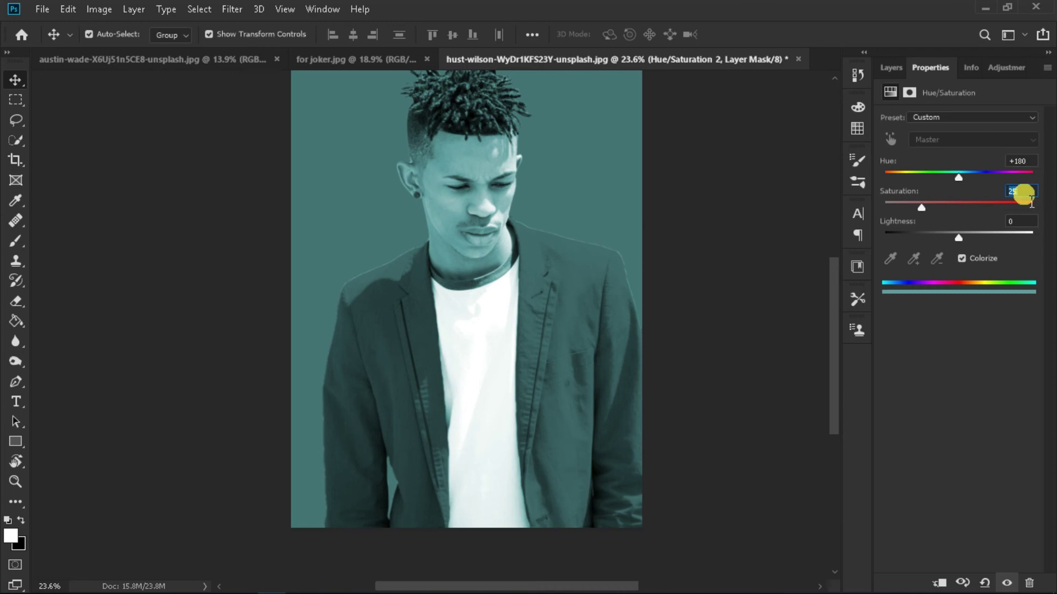
text(2)
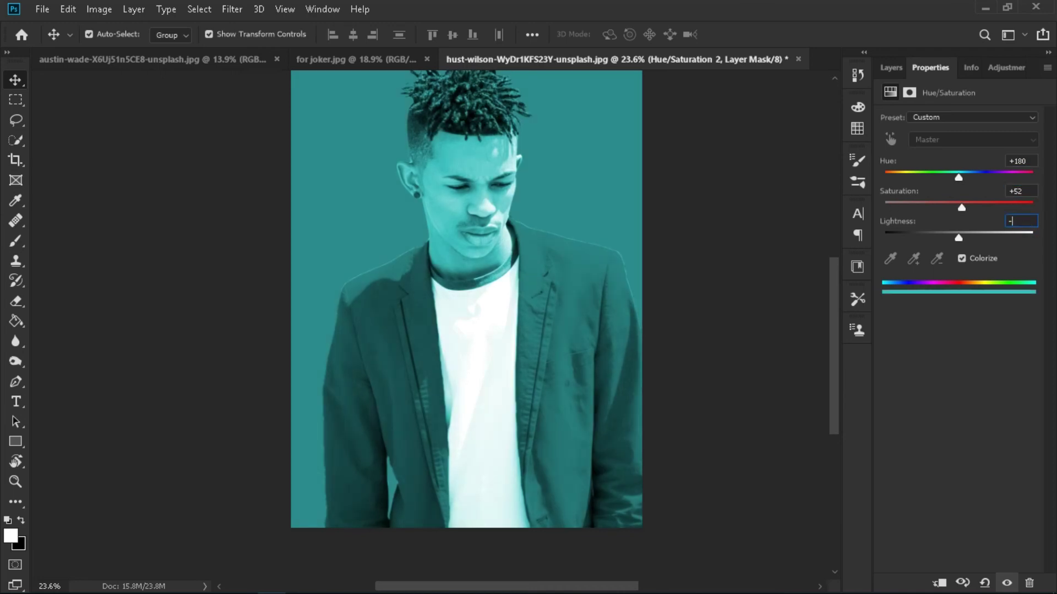
text(52)
- Delete the layer mask from the Hue/Saturation 2 layer
click(891, 68)
right_click(945, 163)
click(949, 190)
- Zoom in and select the white t-shirt with Quick Selection
key(z)
drag(517, 361, 522, 296)
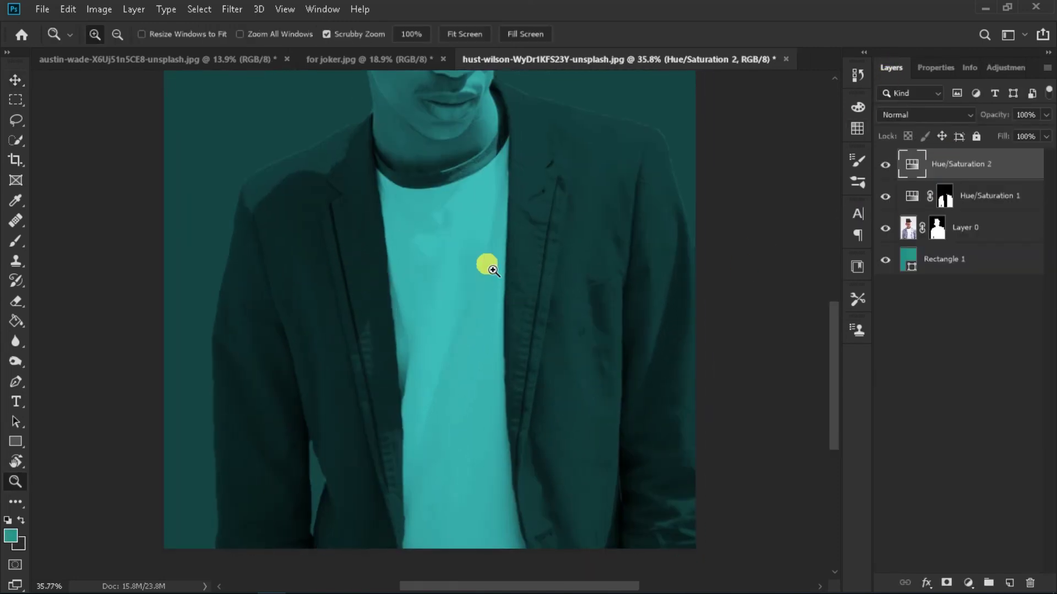
click(14, 139)
click(435, 245)
mouse_move(437, 266)
mouse_down()
mouse_move(428, 180)
mouse_move(473, 179)
mouse_up()
- Refine the t-shirt selection around the collar and neck edges with the Lasso
mouse_move(583, 176)
mouse_down()
mouse_move(264, 271)
mouse_move(321, 274)
mouse_up()
key(l)
drag(429, 224, 418, 268)
mouse_move(246, 199)
mouse_down()
mouse_move(250, 247)
mouse_move(286, 259)
mouse_up()
drag(613, 88, 624, 176)
drag(614, 124, 628, 229)
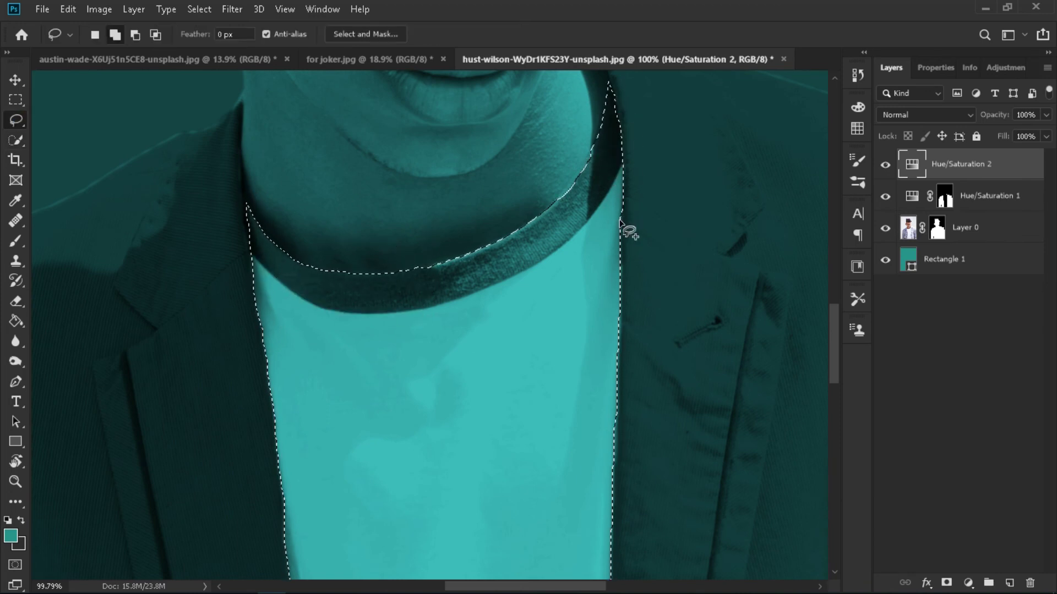
key(z)
mouse_move(700, 269)
mouse_down()
mouse_move(642, 307)
mouse_move(630, 236)
mouse_move(597, 313)
mouse_up()
- Mask the teal Hue/Saturation layer to the t-shirt, with the mask's Shift Edge set to +36%
key(v)
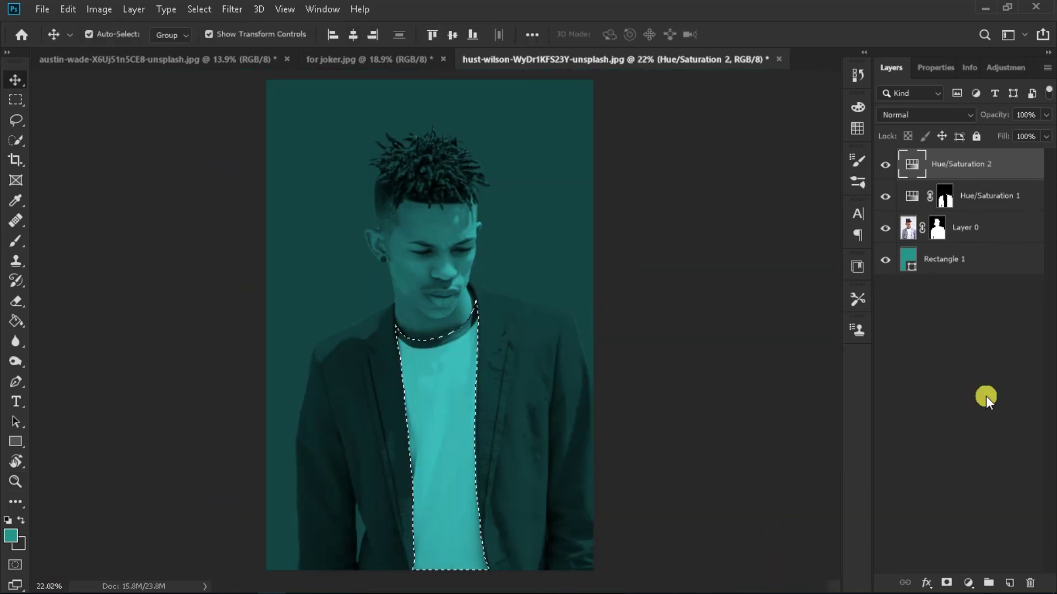
click(946, 583)
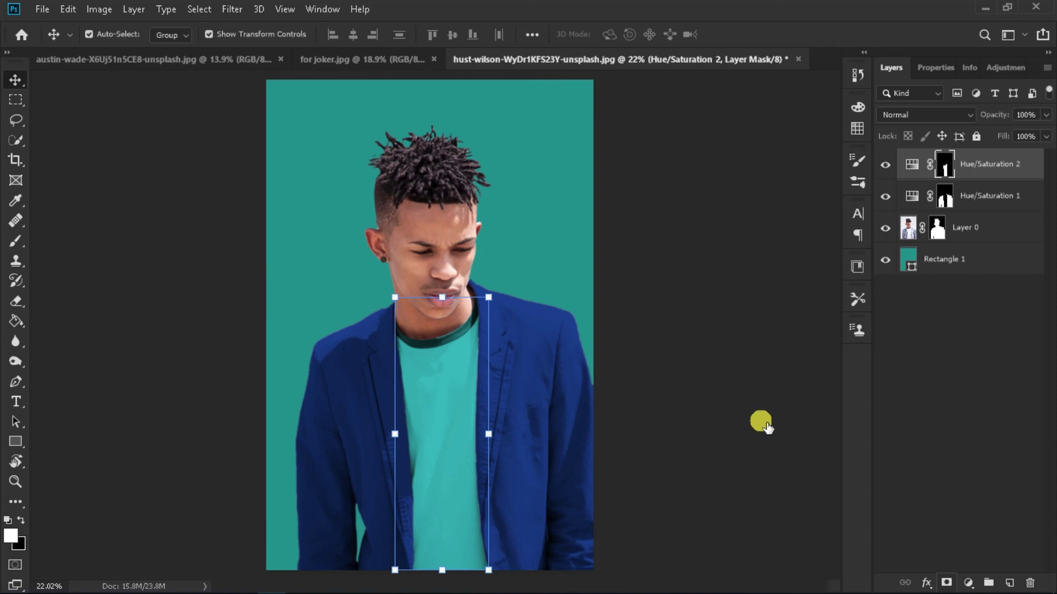
click(946, 65)
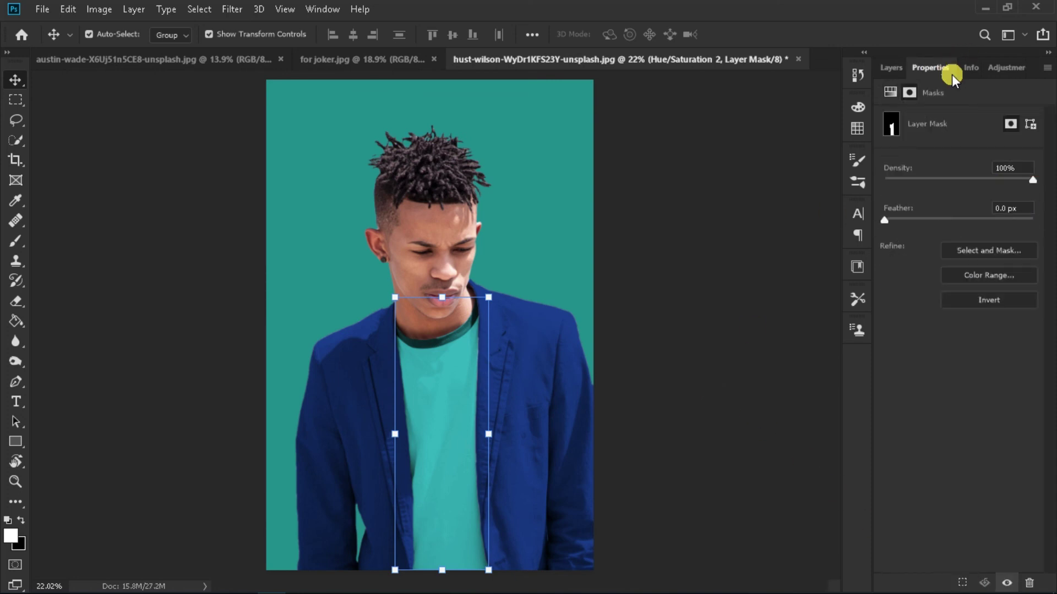
click(1012, 251)
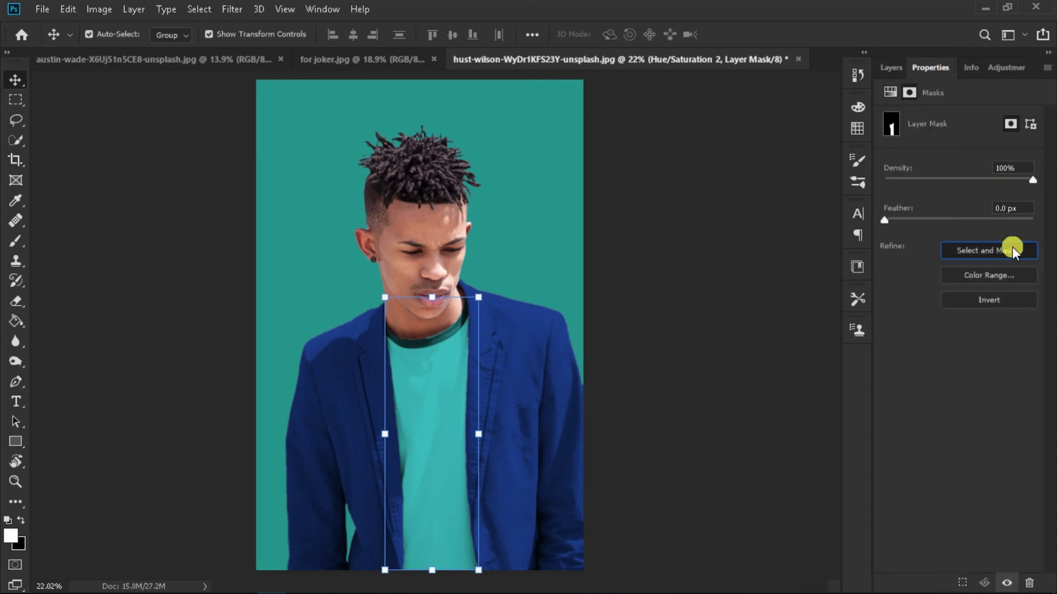
drag(939, 344, 952, 344)
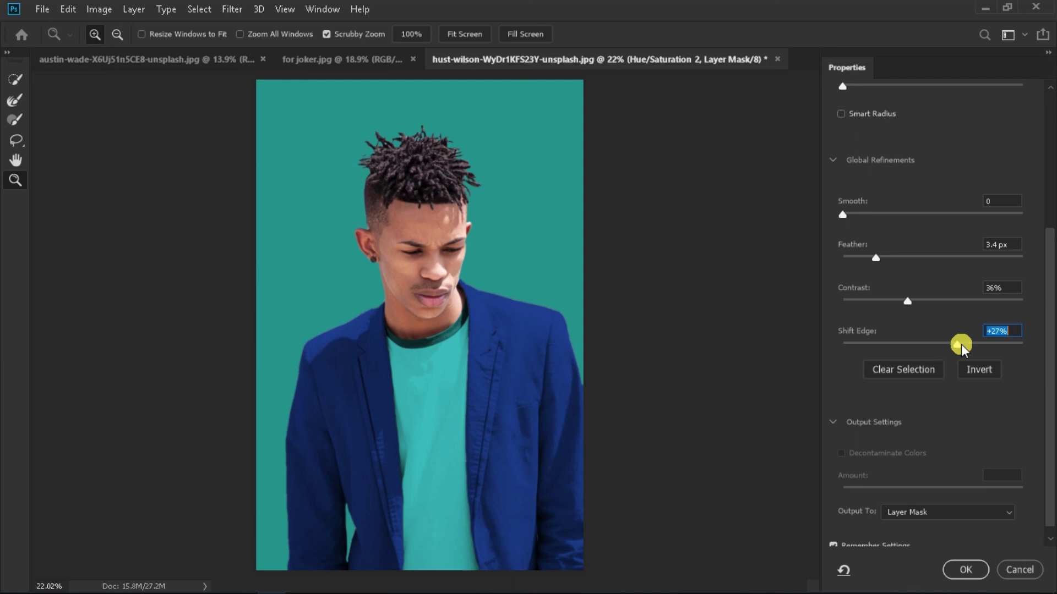
click(965, 569)
click(891, 67)
key(z)
drag(684, 295, 644, 300)
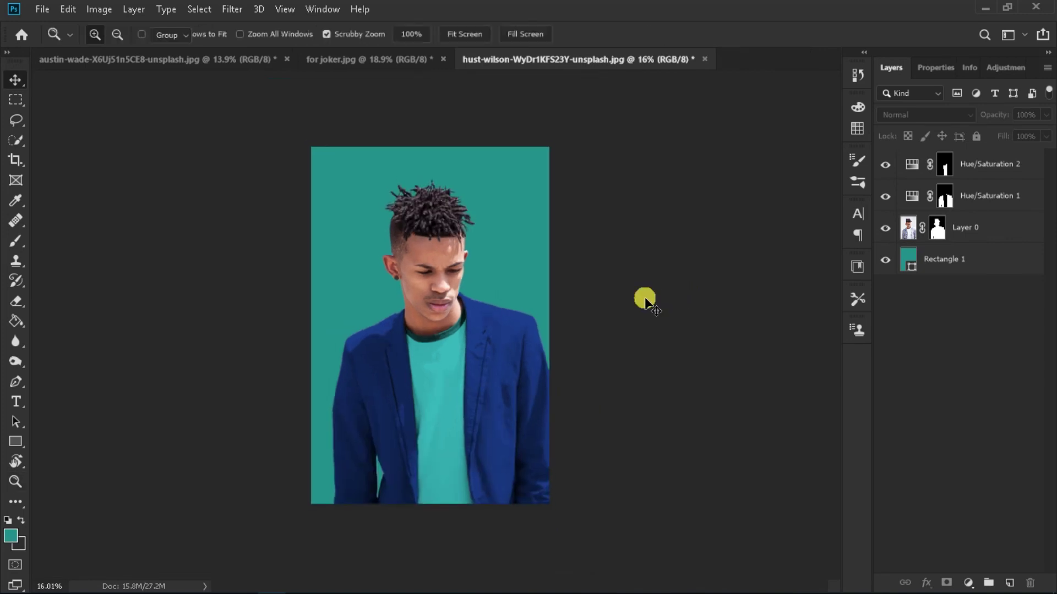
- Change the Rectangle 1 background fill to the darker teal 276b65
key(v)
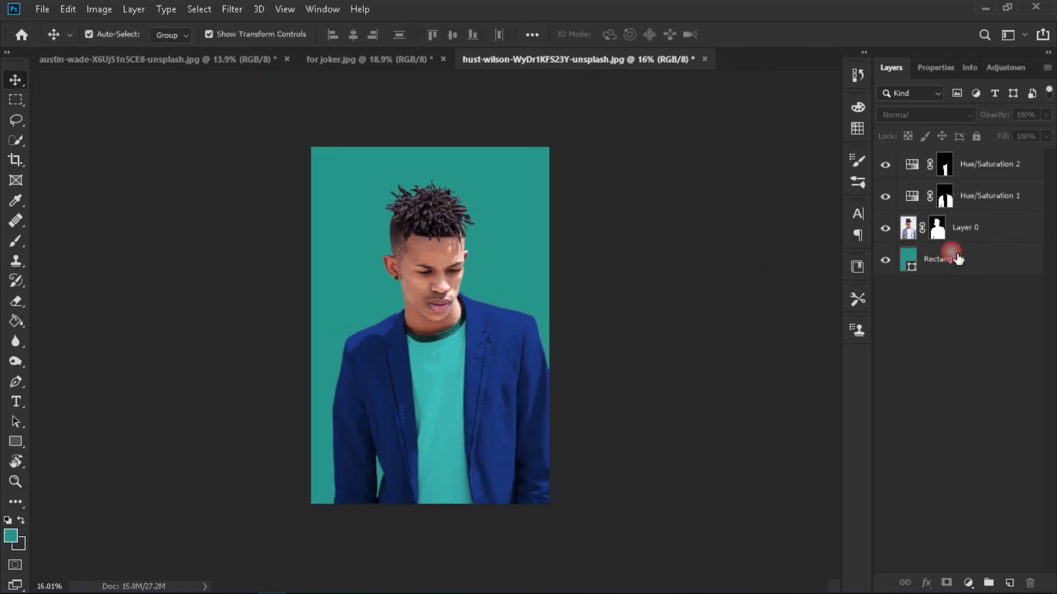
click(949, 258)
double_click(908, 259)
drag(793, 292, 779, 325)
click(997, 203)
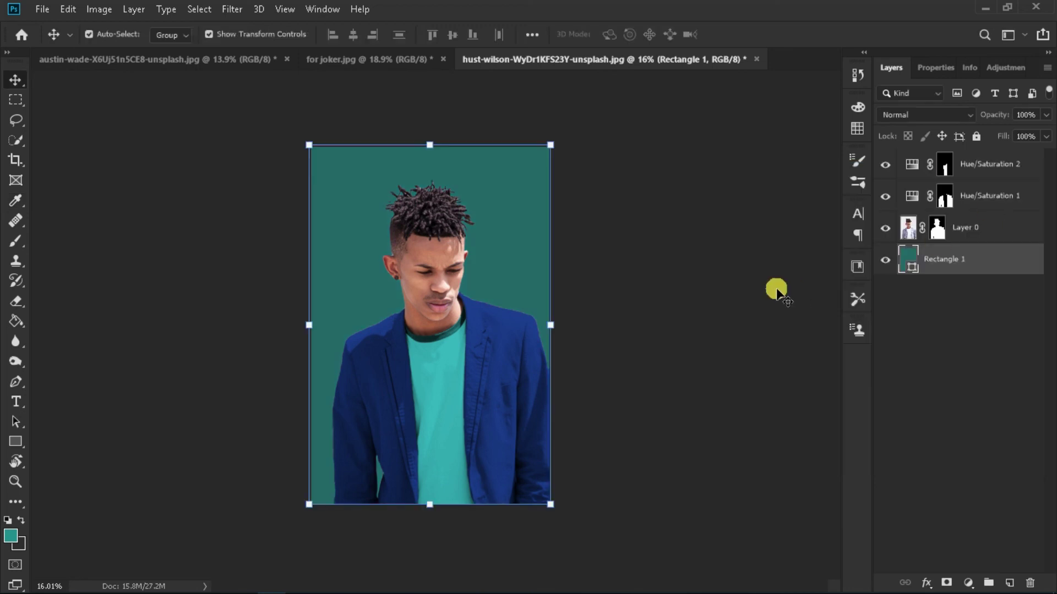
click(721, 301)
drag(720, 301, 710, 298)
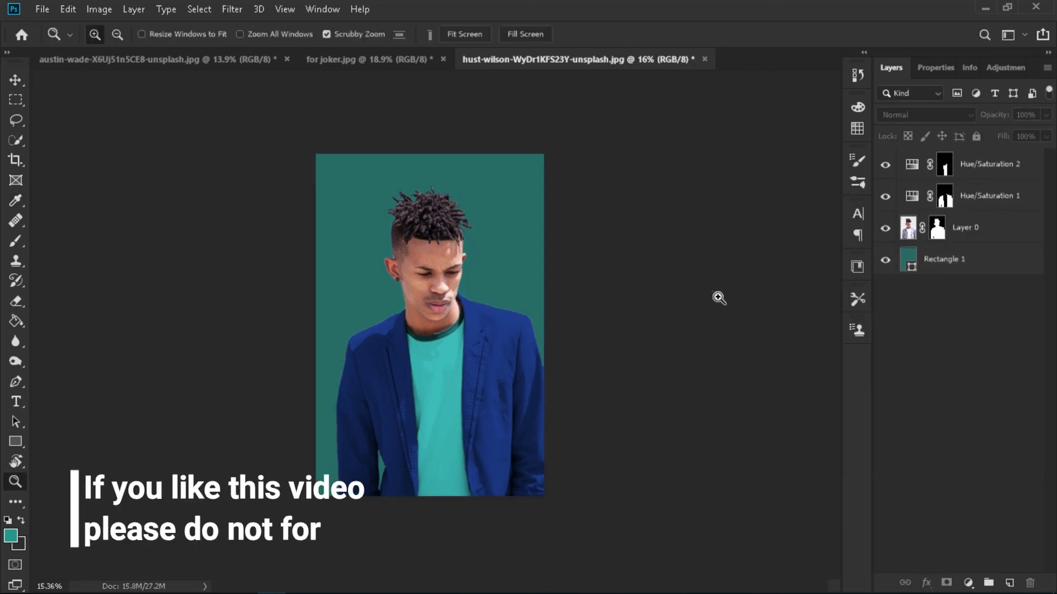
key(v)
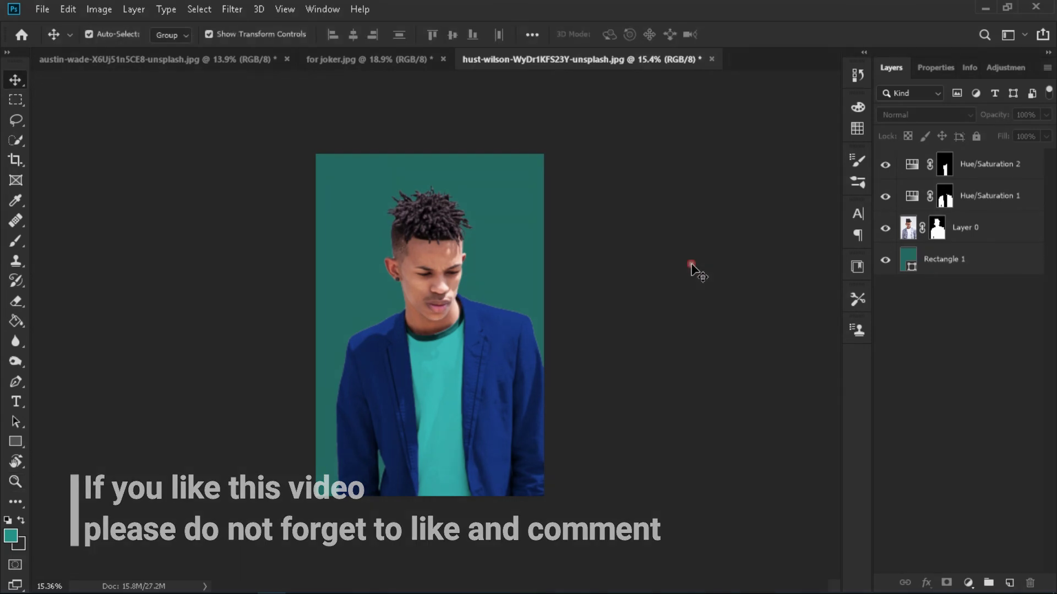